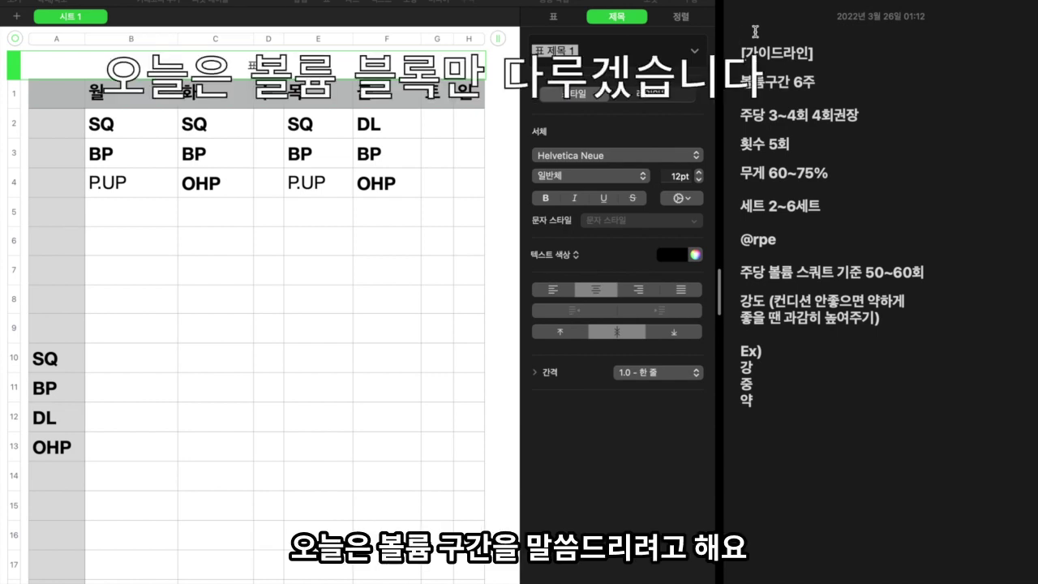
Look through the training guideline note, from the [가이드라인] heading to the phase lengths listed further below
scroll(749, 34, down, 2)
scroll(749, 34, up, 2)
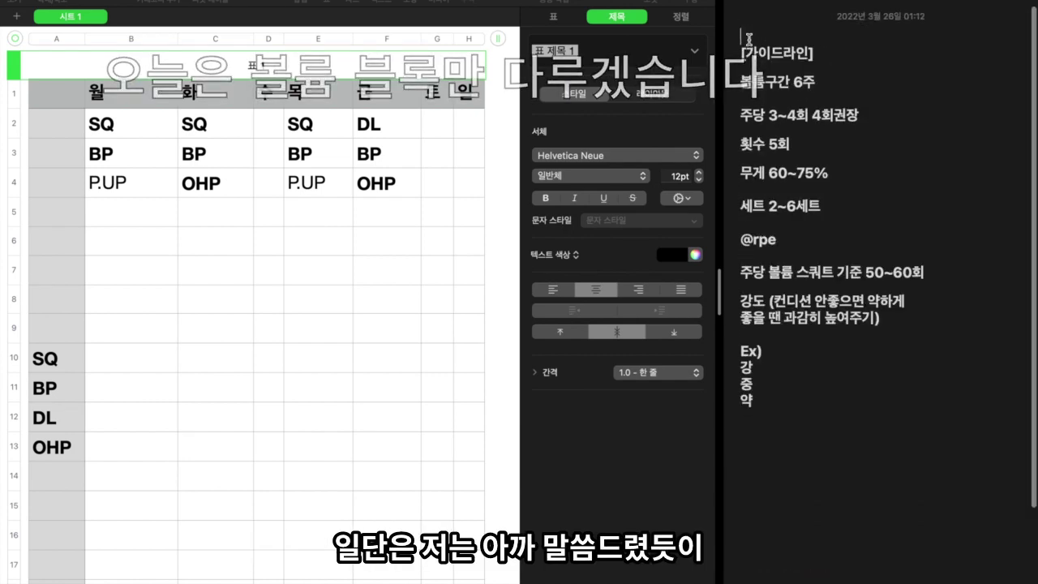
click(747, 37)
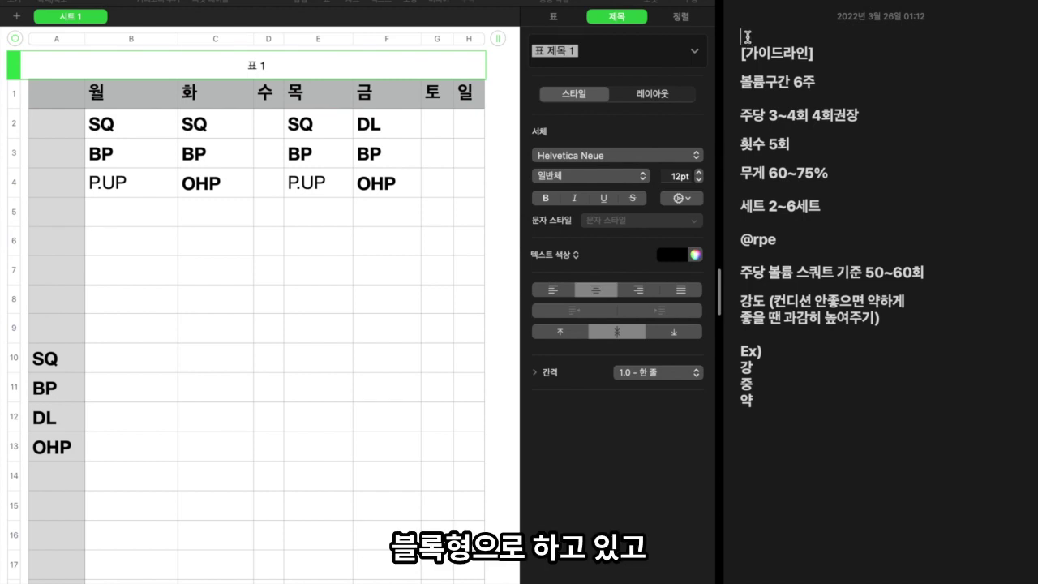
double_click(758, 82)
scroll(777, 324, down, 5)
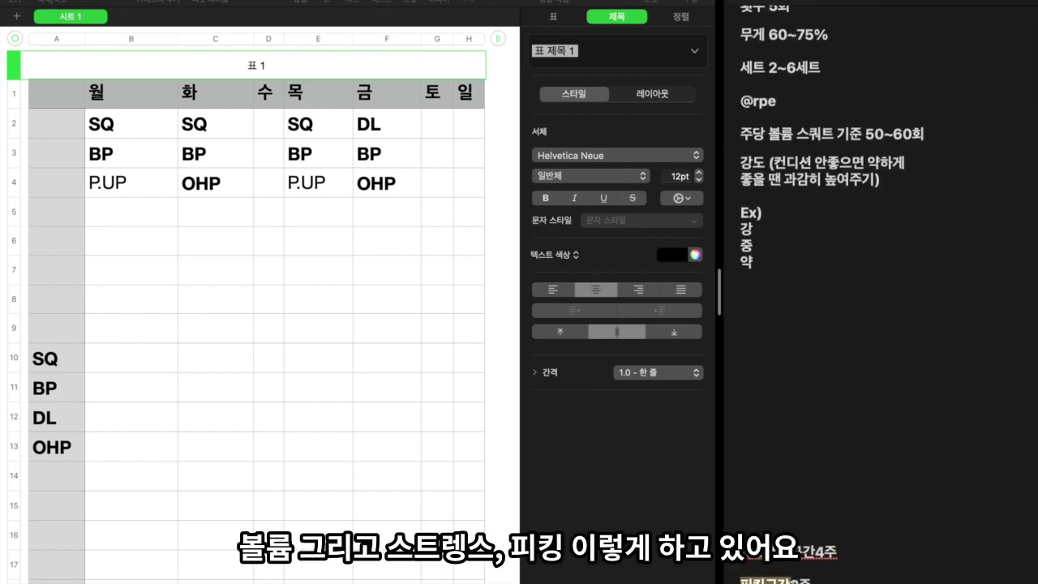
drag(740, 580, 816, 581)
scroll(786, 244, up, 5)
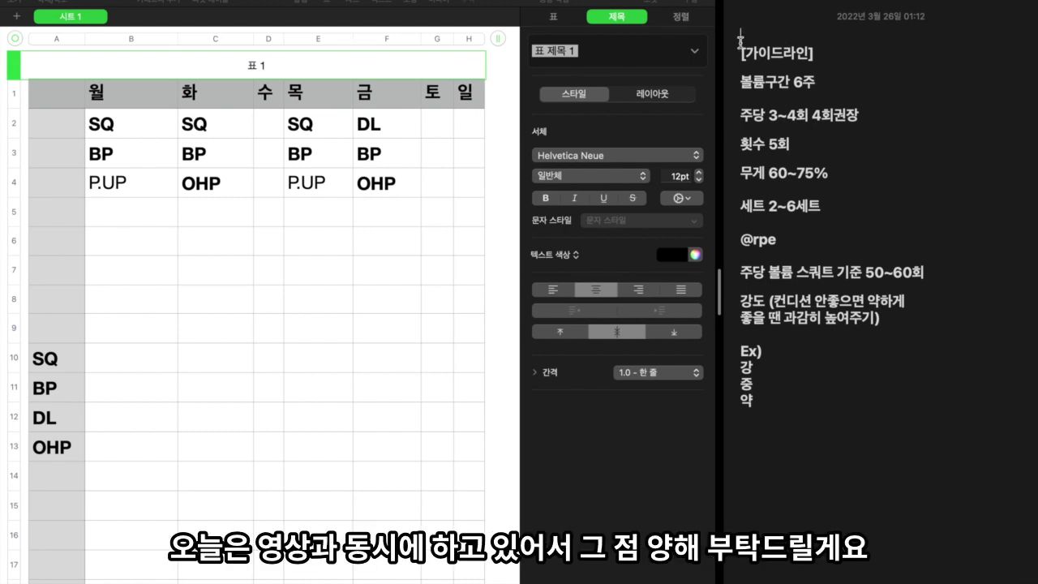
drag(741, 53, 842, 54)
click(843, 53)
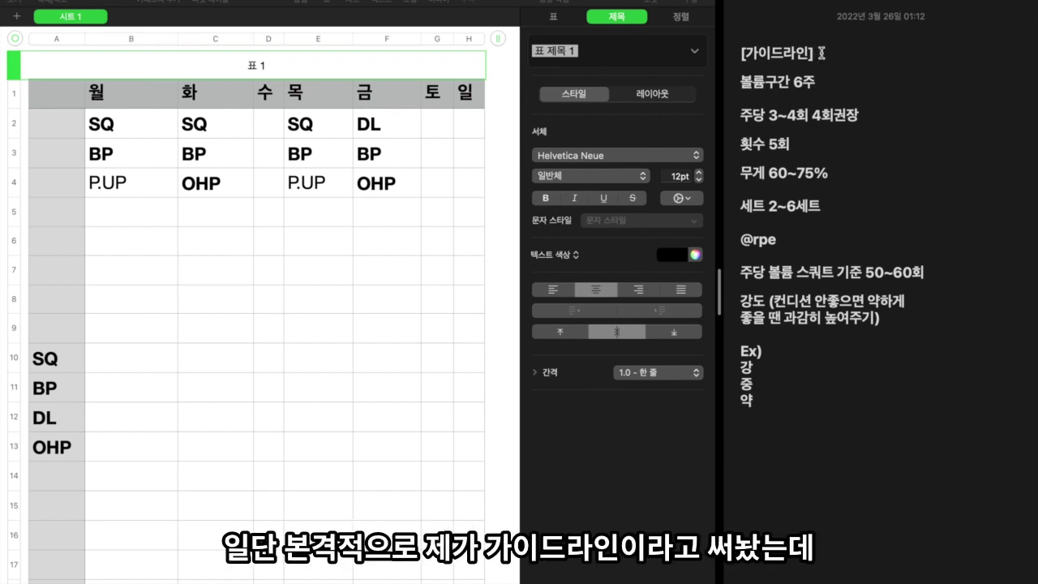
mouse_move(821, 55)
mouse_down()
mouse_move(740, 46)
mouse_move(816, 53)
mouse_up()
click(744, 37)
click(818, 54)
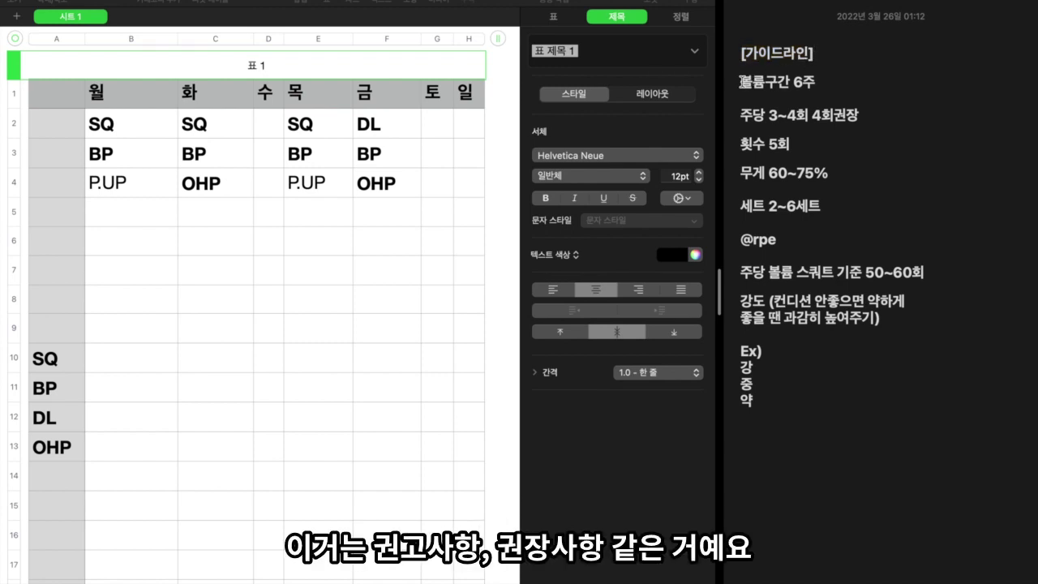
Examine the volume-phase guidelines in the note, particularly the phase length and the 무게 intensity range
drag(742, 82, 820, 199)
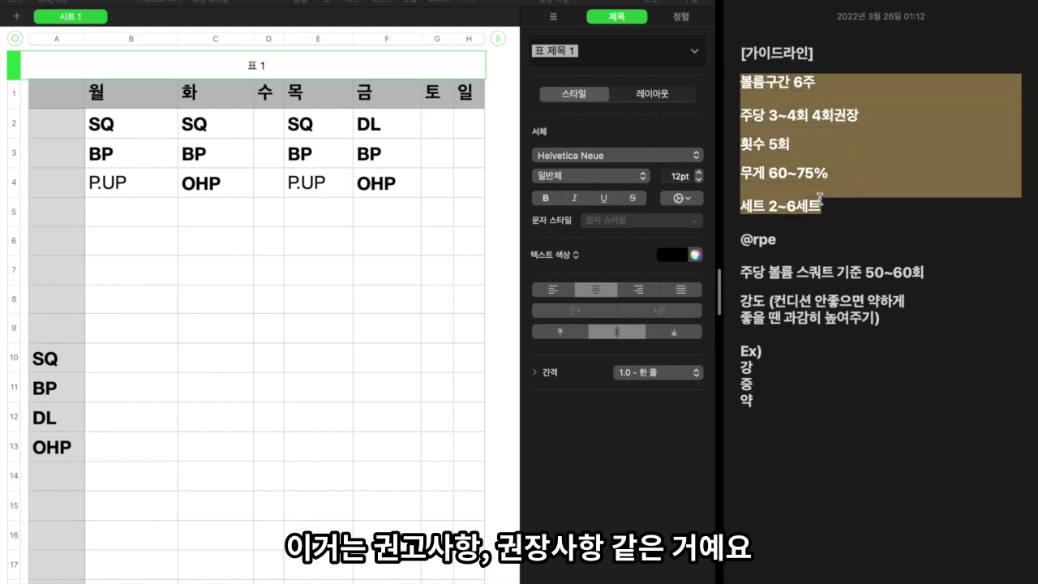
click(821, 201)
drag(742, 174, 835, 176)
click(834, 173)
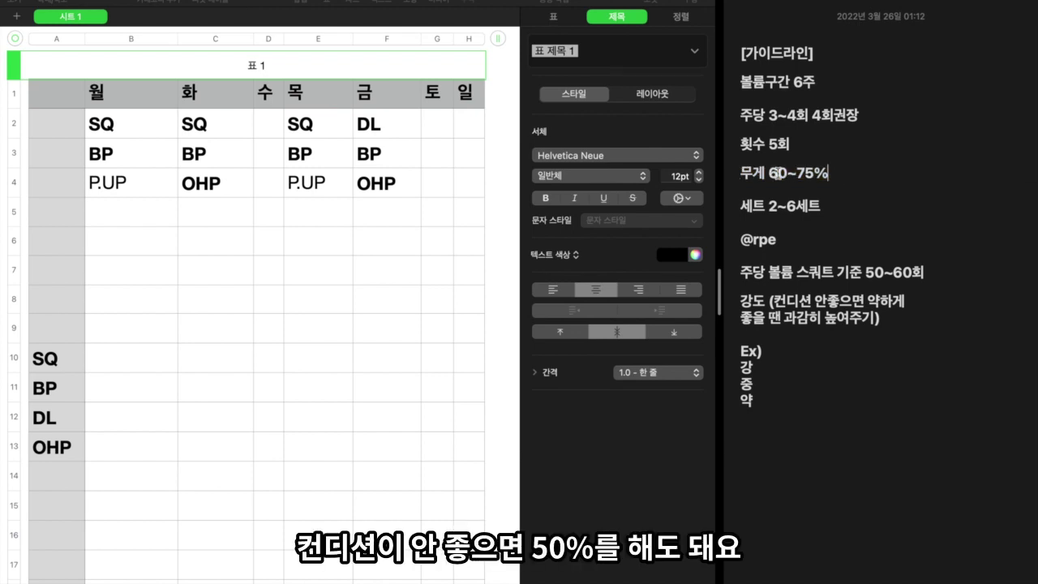
mouse_move(767, 174)
mouse_down()
mouse_move(811, 178)
mouse_move(767, 174)
mouse_up()
click(853, 171)
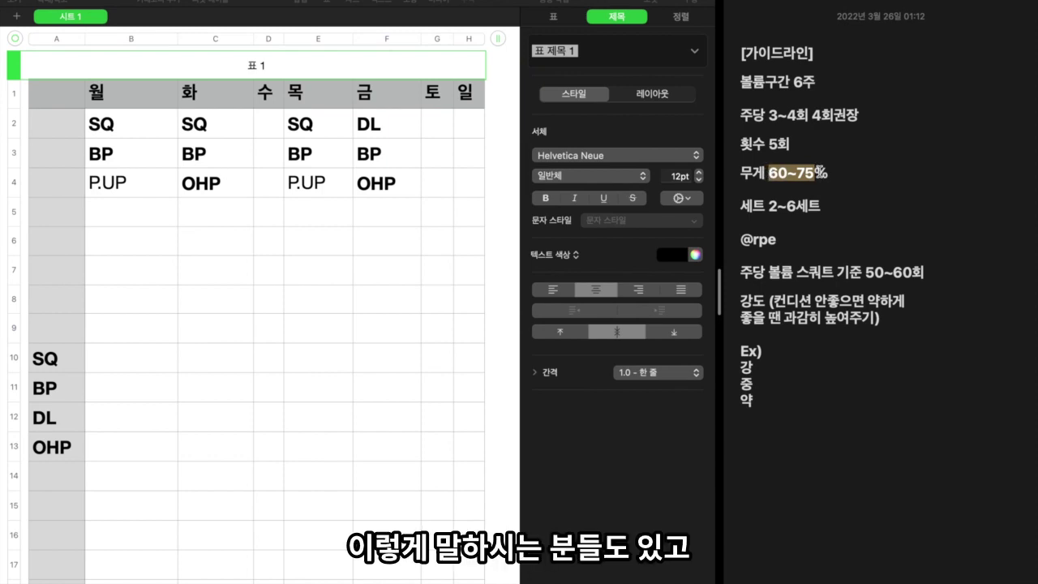
click(816, 173)
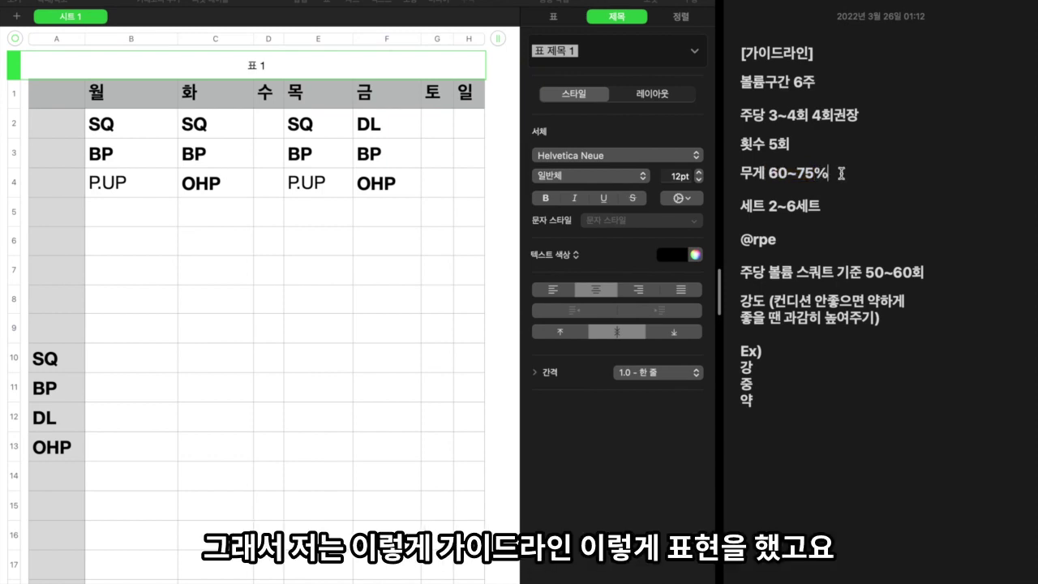
drag(746, 54, 812, 55)
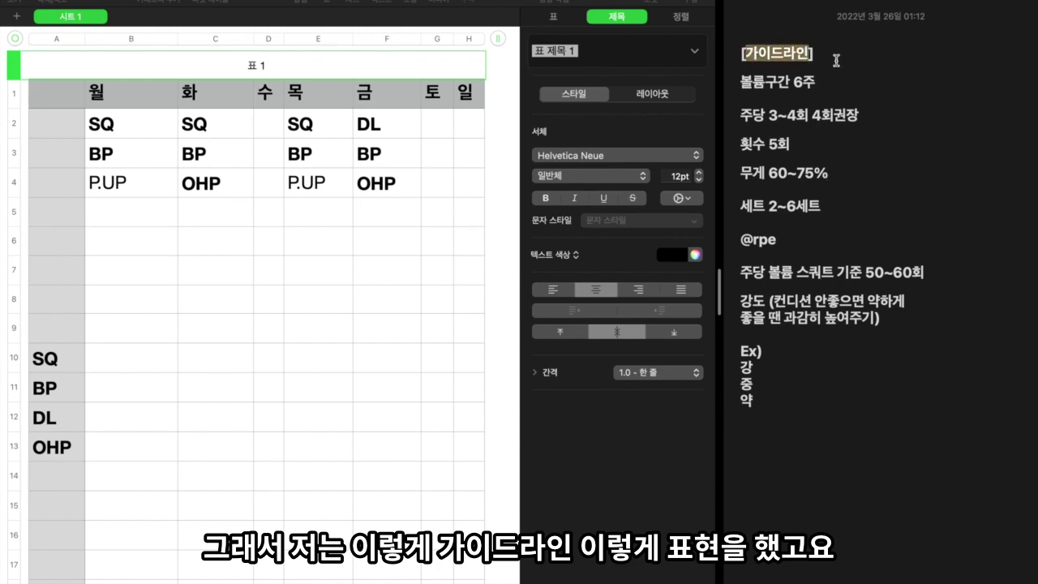
click(834, 58)
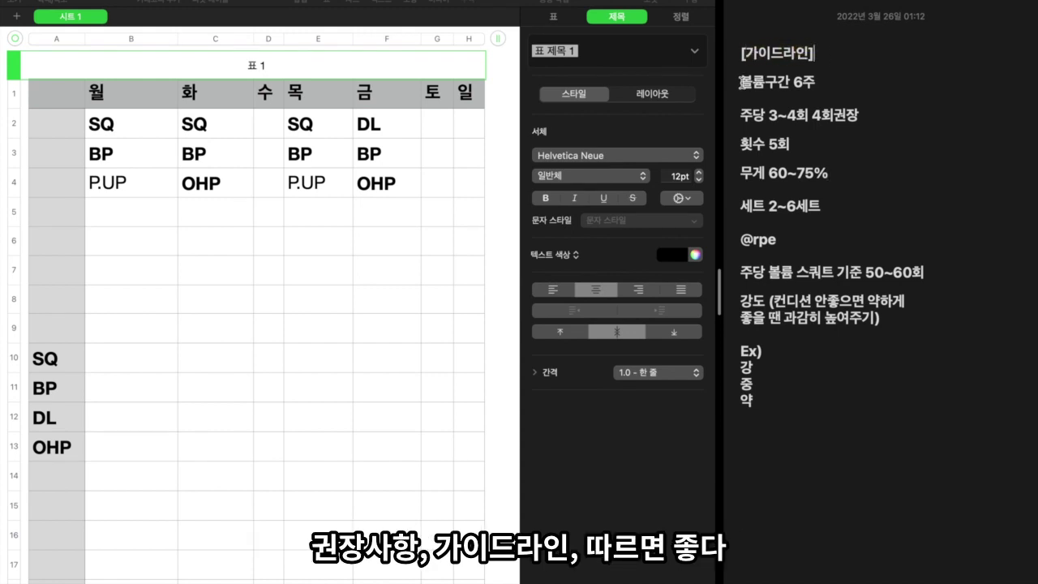
triple_click(825, 88)
click(825, 88)
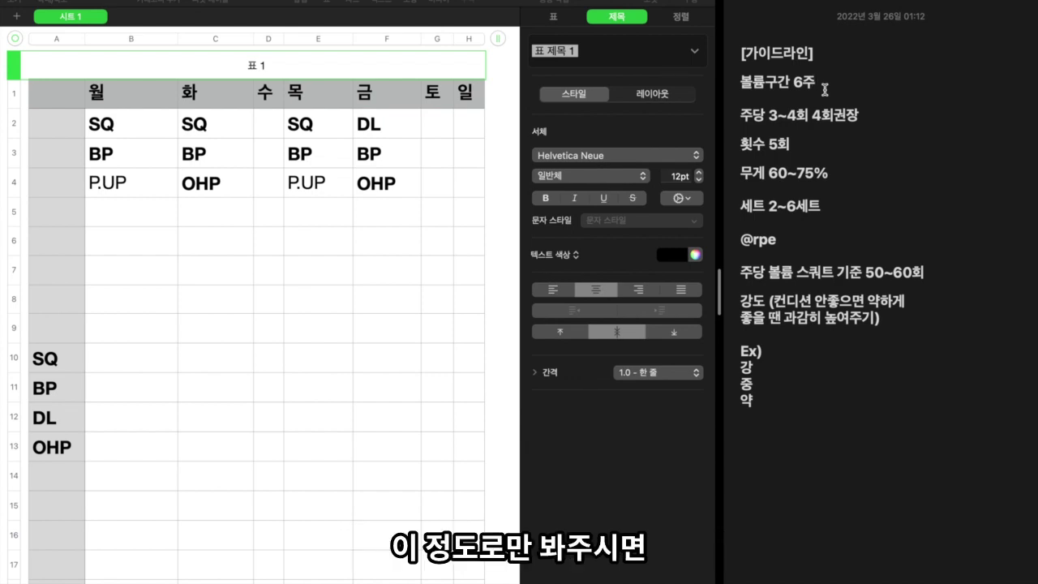
Add the line "피로도관리중점으로" at the start of the note, separated by blank space from the [가이드라인] heading
click(782, 29)
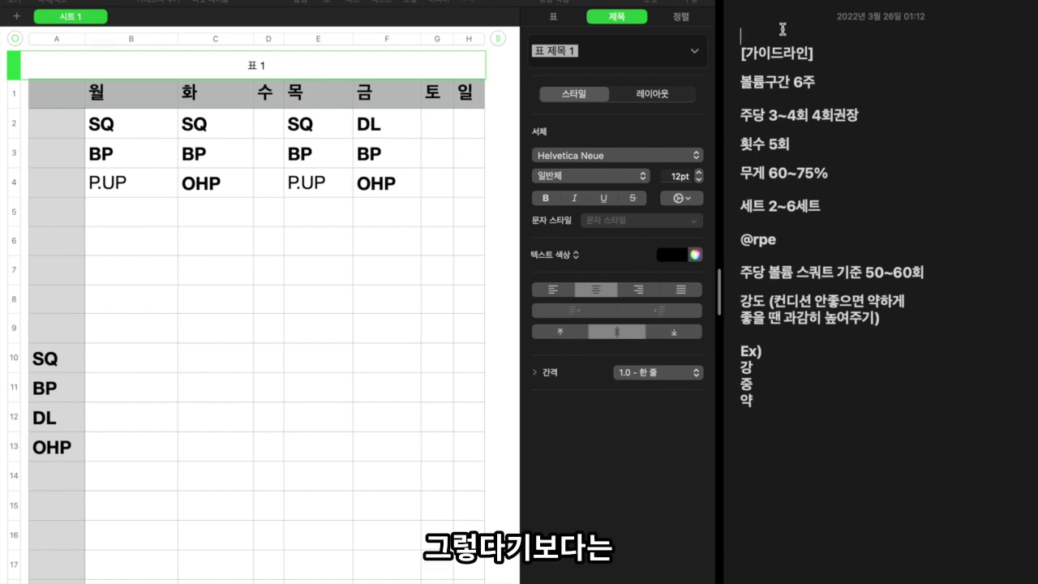
text(vlfheh)
key(BackSpace)
key(BackSpace)
key(BackSpace)
key(BackSpace)
key(BackSpace)
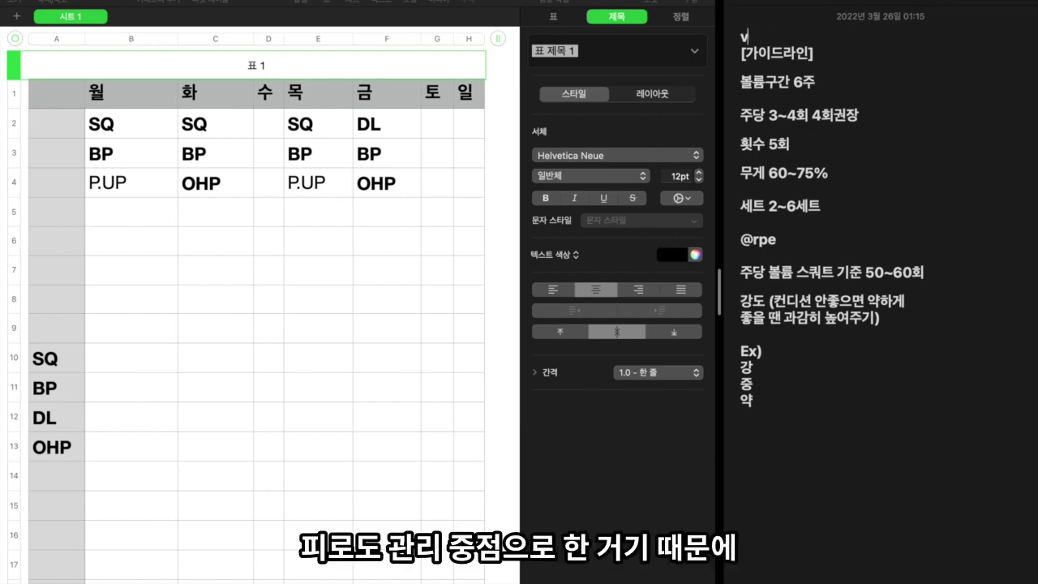
key(BackSpace)
text(피로도관리중점으로)
key(Return)
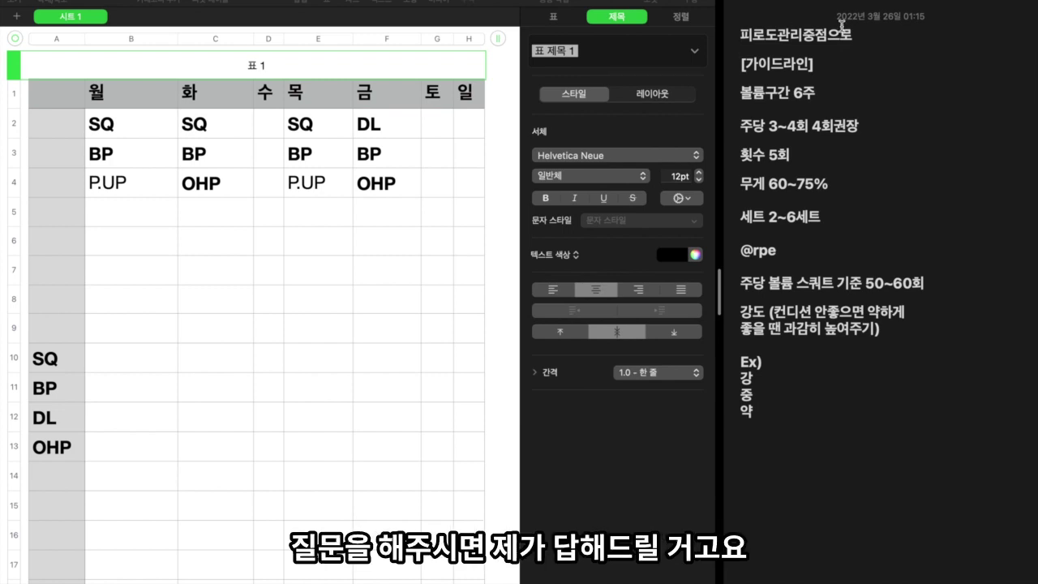
key(Return)
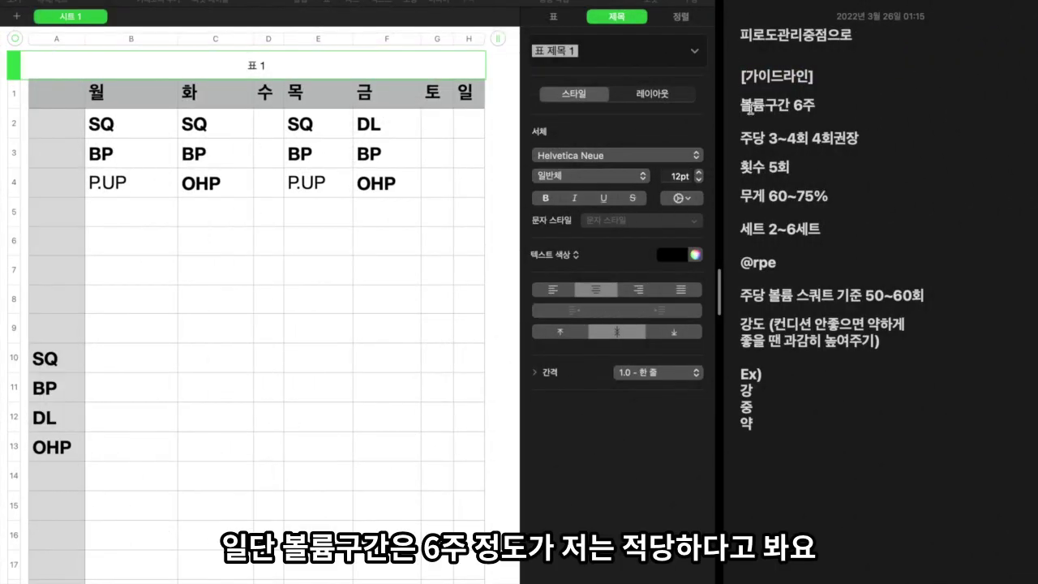
Review the note's 볼륨구간 phase length and the recommended weekly training frequency in the 주당 line
drag(745, 106, 813, 104)
click(813, 104)
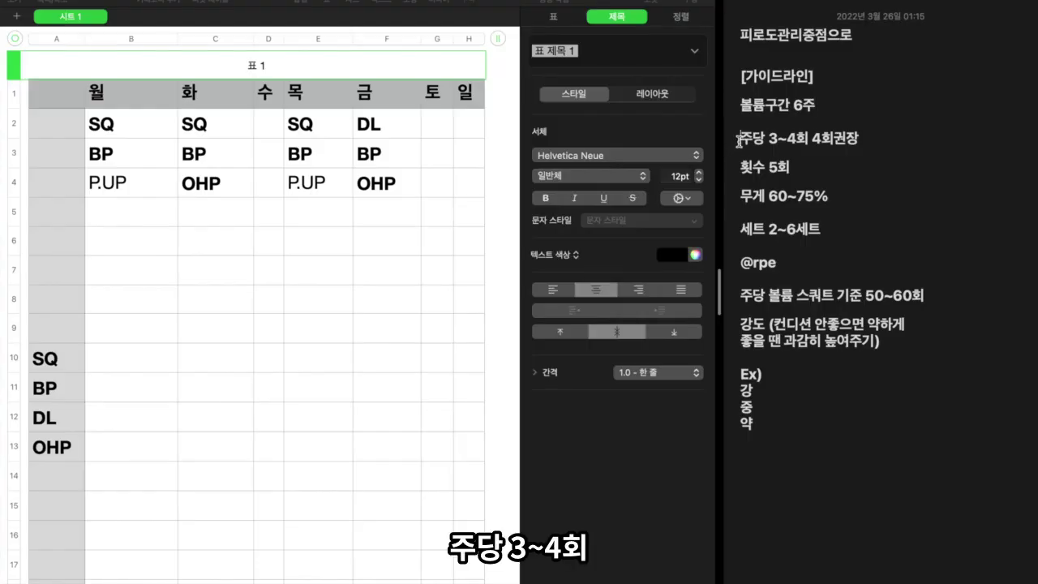
drag(740, 142, 771, 140)
click(812, 142)
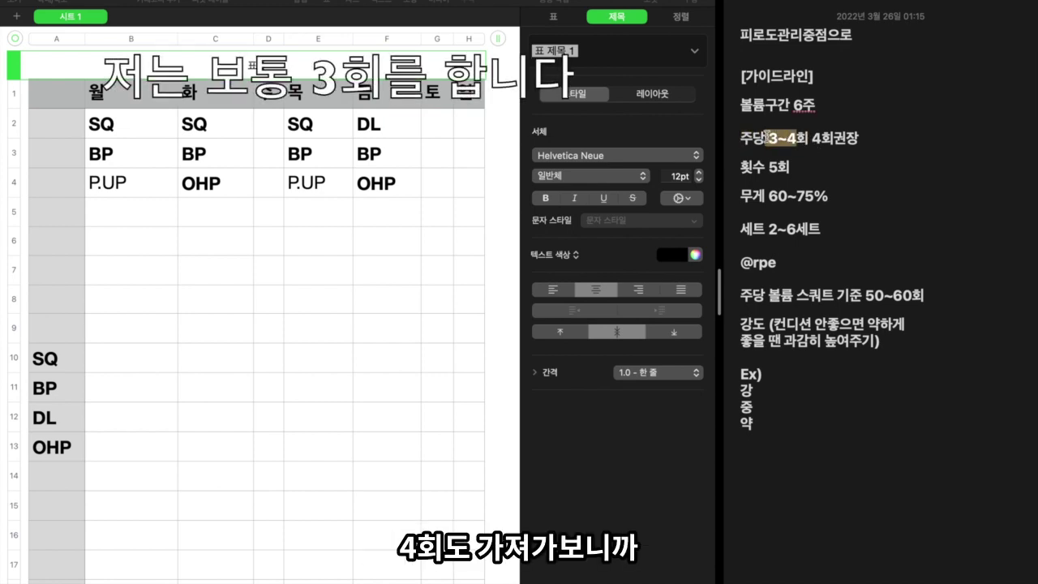
click(804, 141)
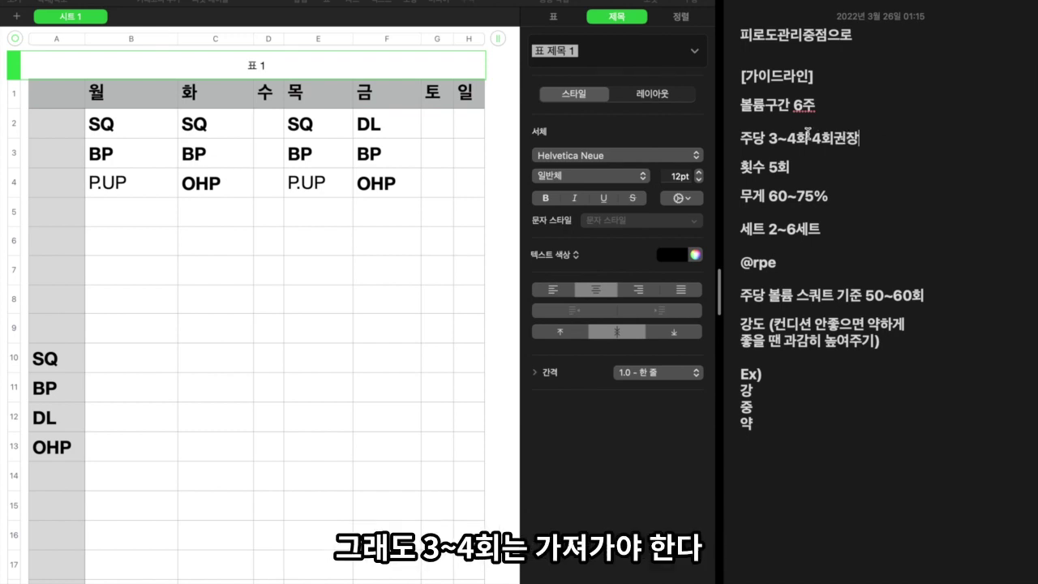
drag(769, 139, 818, 143)
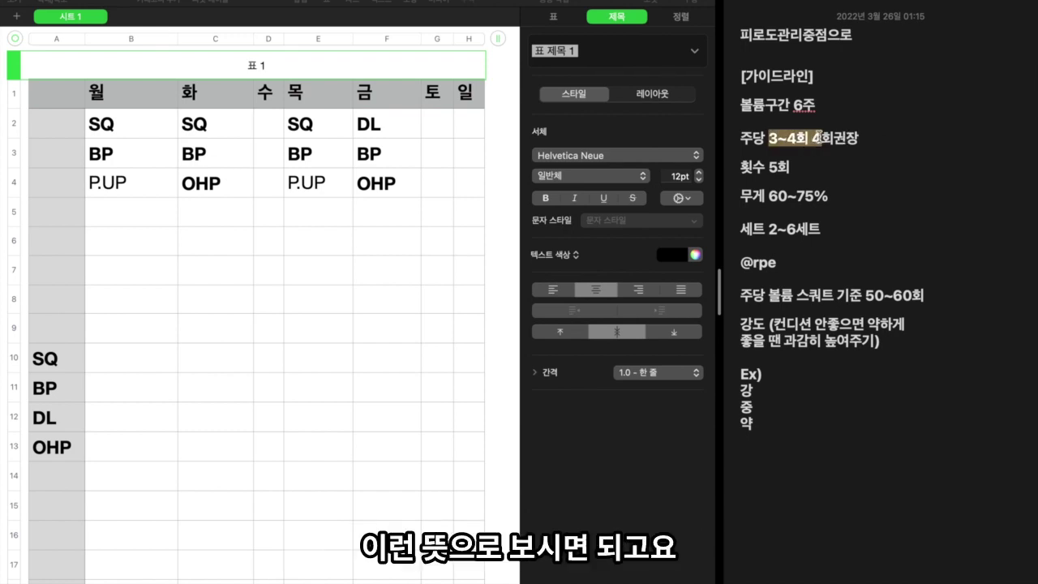
click(818, 141)
key(super+Left)
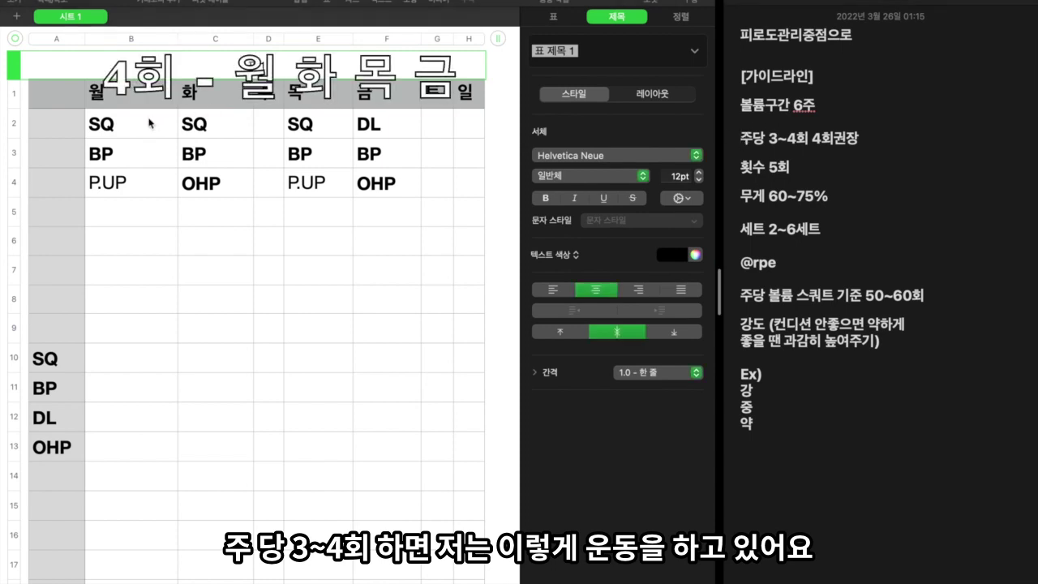
Examine how the SQ and DL main lifts are distributed from Monday to Friday in row 2 of the table
click(121, 133)
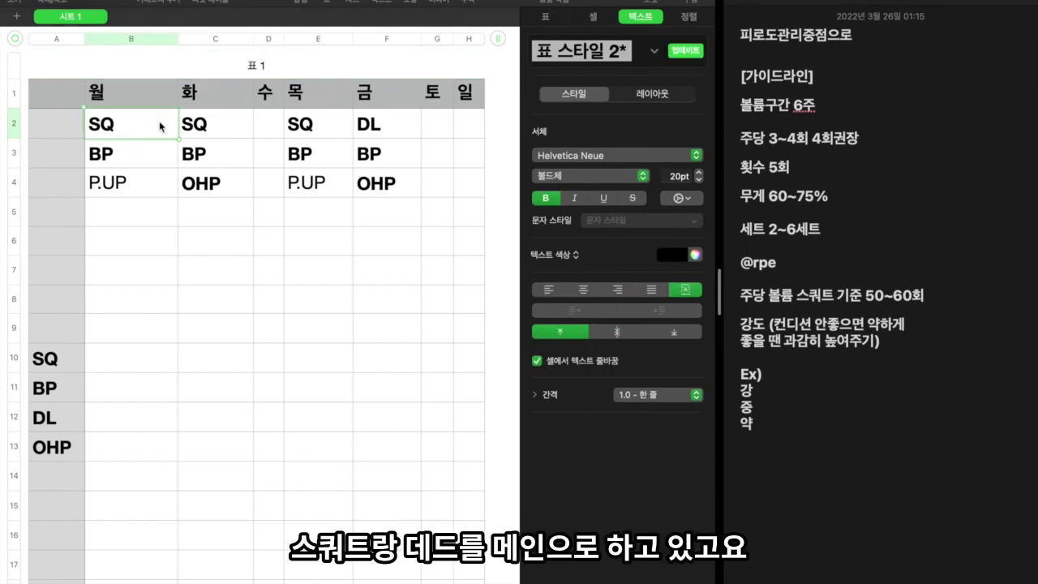
click(370, 137)
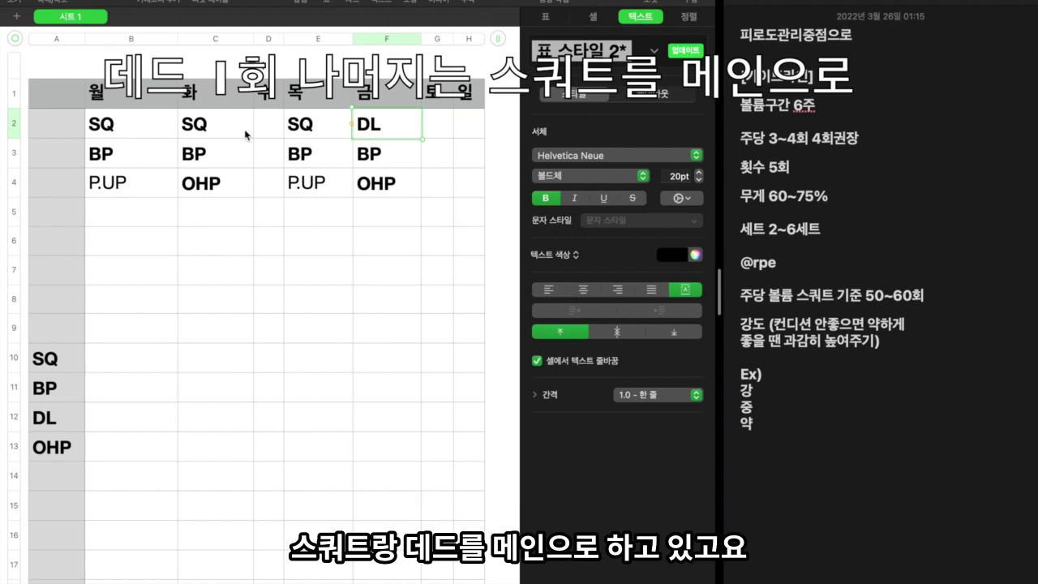
click(235, 135)
click(176, 125)
key(Right)
key(Right)
key(Right)
key(Right)
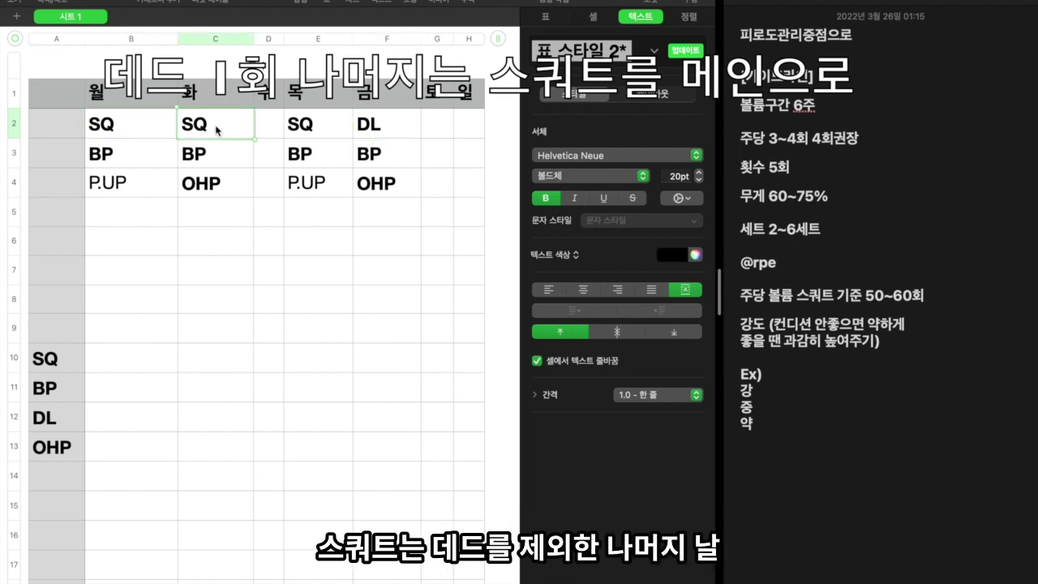
key(Left)
key(Left)
key(Left)
key(Left)
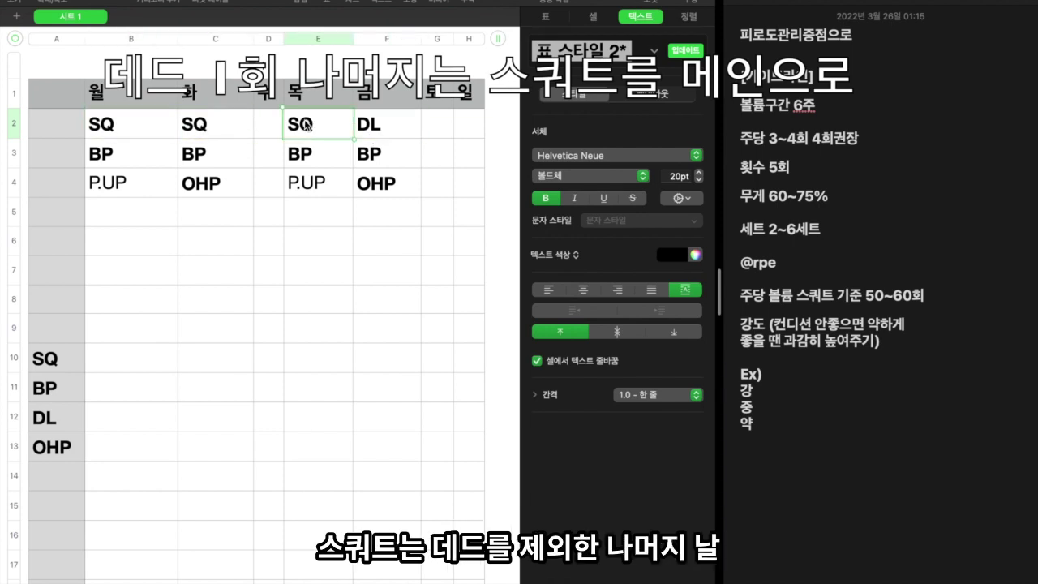
click(369, 132)
drag(369, 132, 162, 126)
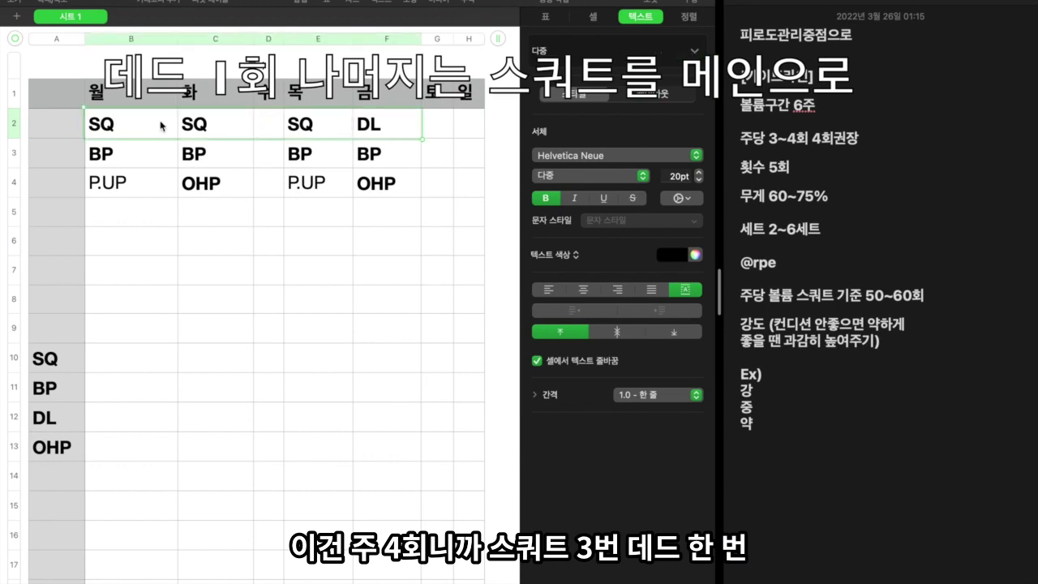
click(388, 130)
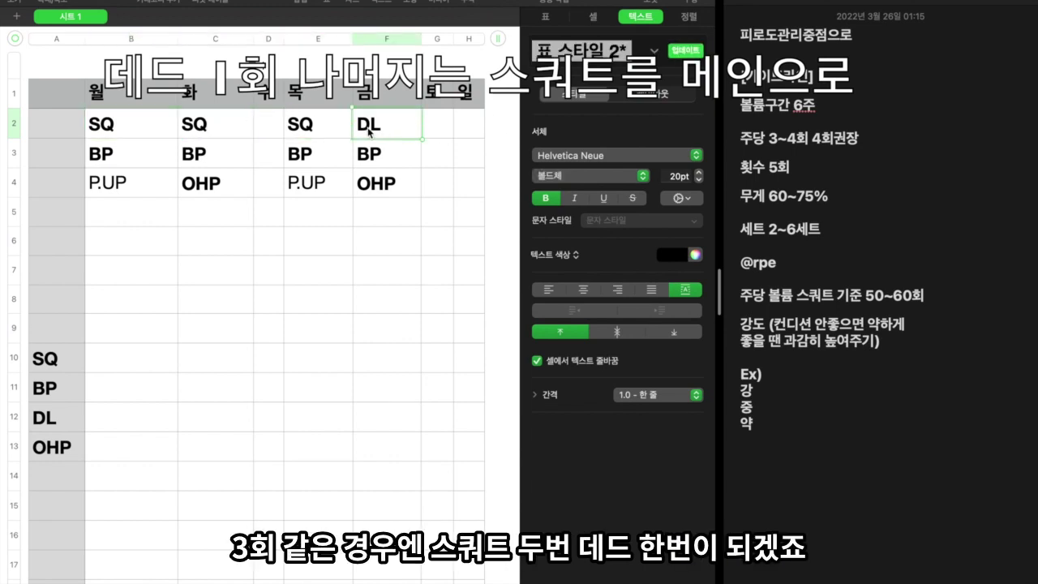
Examine the BP, OHP and P.UP assignments across the training days in rows 3 and 4
drag(111, 155, 367, 183)
click(370, 188)
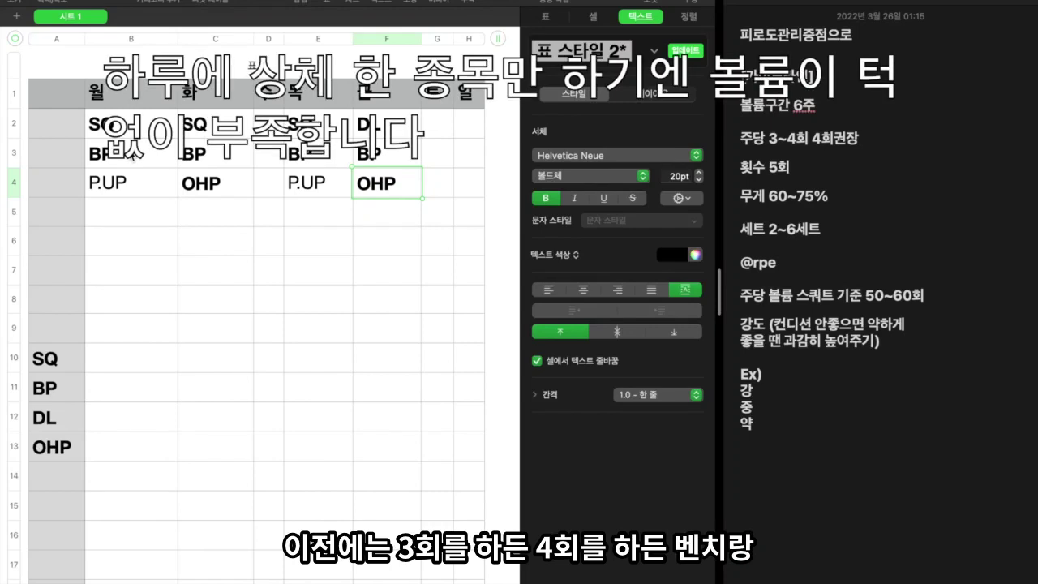
click(131, 157)
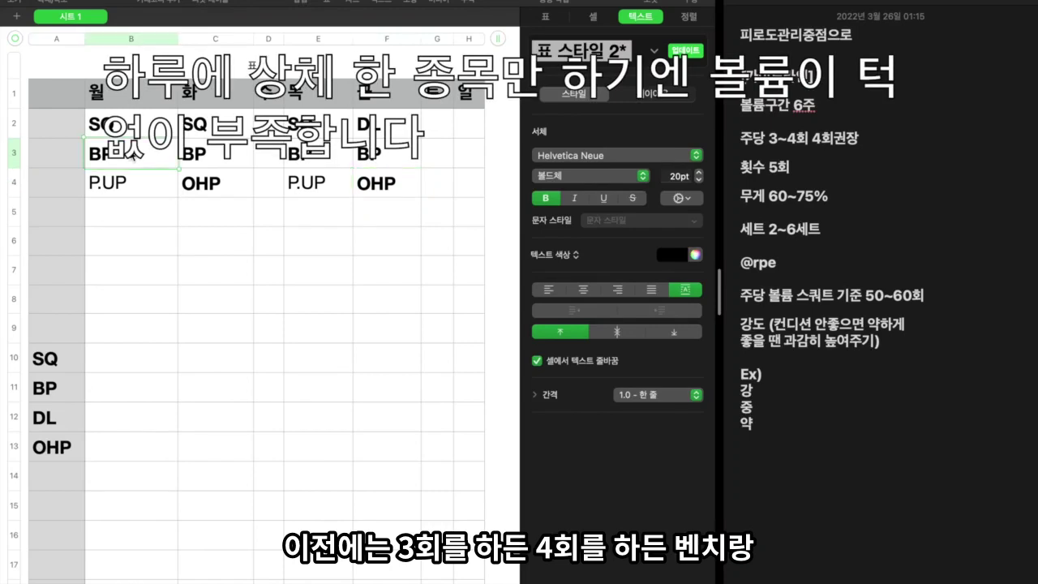
click(219, 190)
click(161, 155)
click(202, 157)
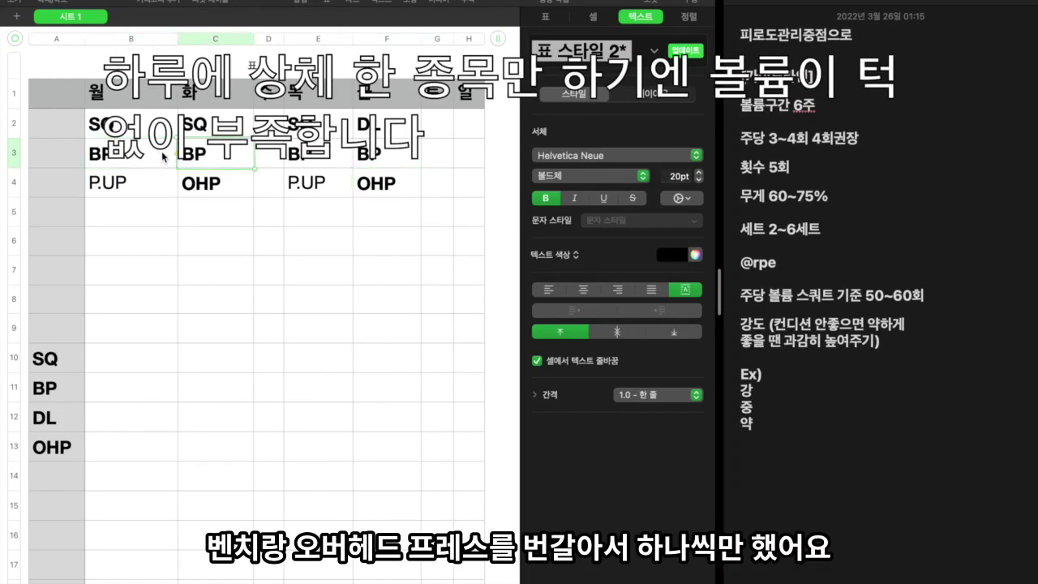
click(166, 158)
click(219, 156)
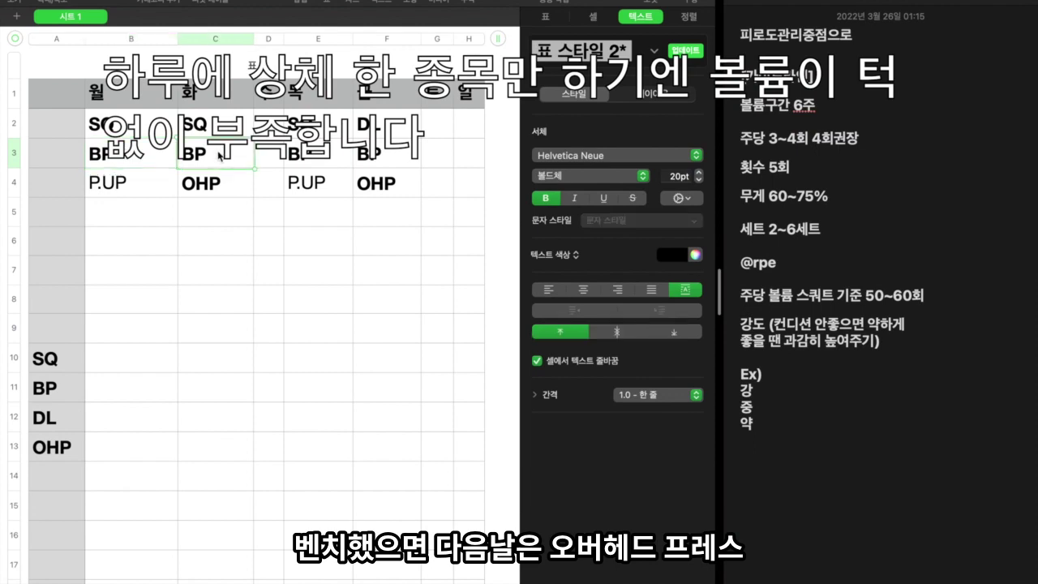
click(305, 162)
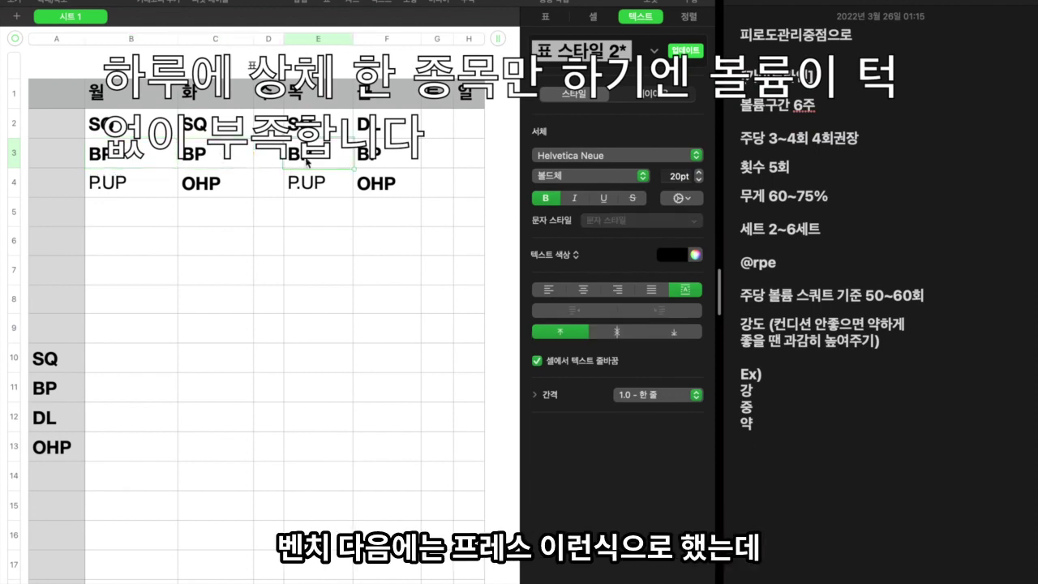
click(365, 161)
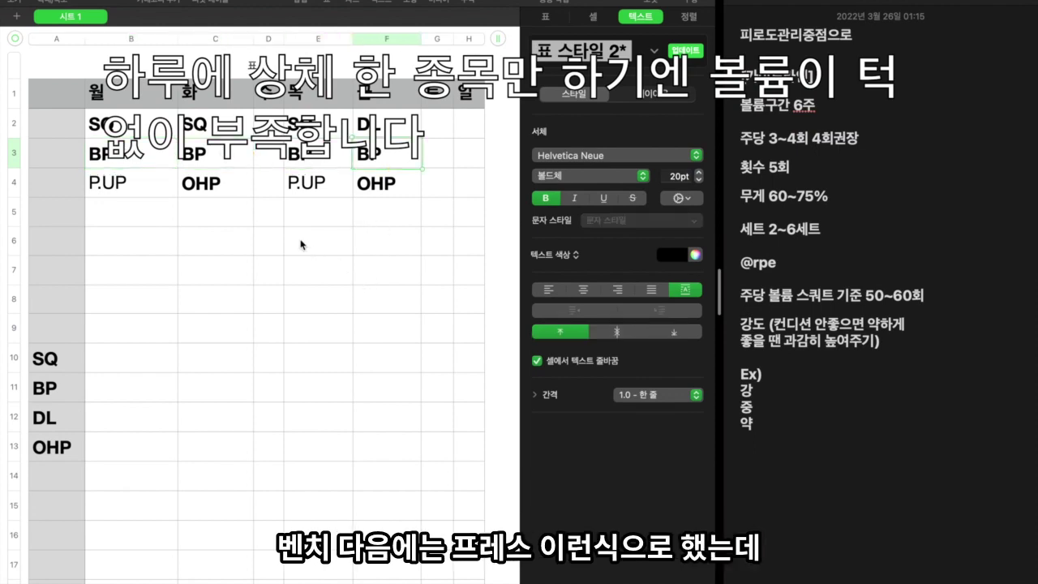
Review the daily BP placement in row 3 and the third-lift row below it in the weekly table
click(155, 158)
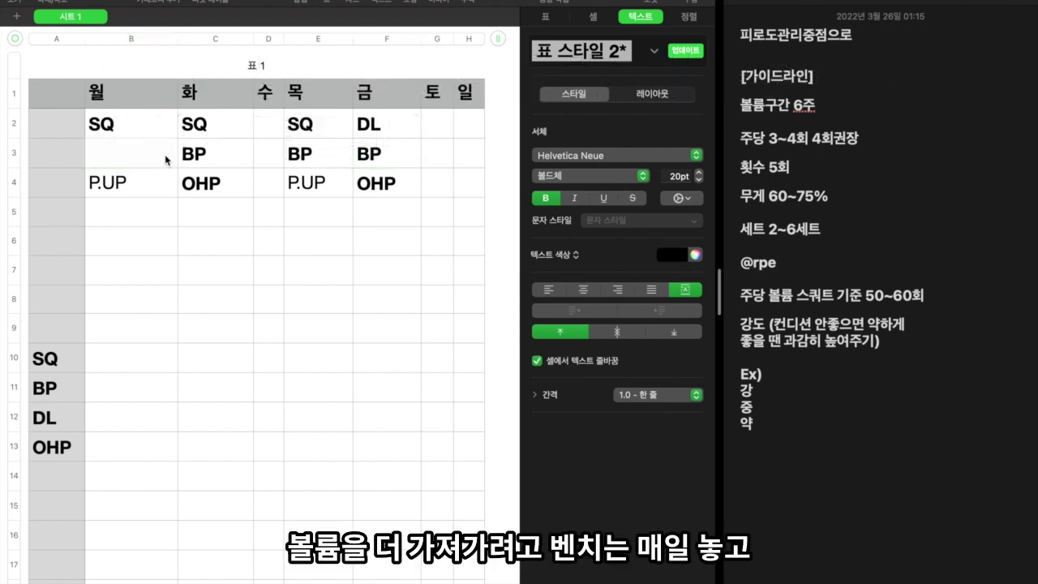
shift+click(378, 157)
click(165, 182)
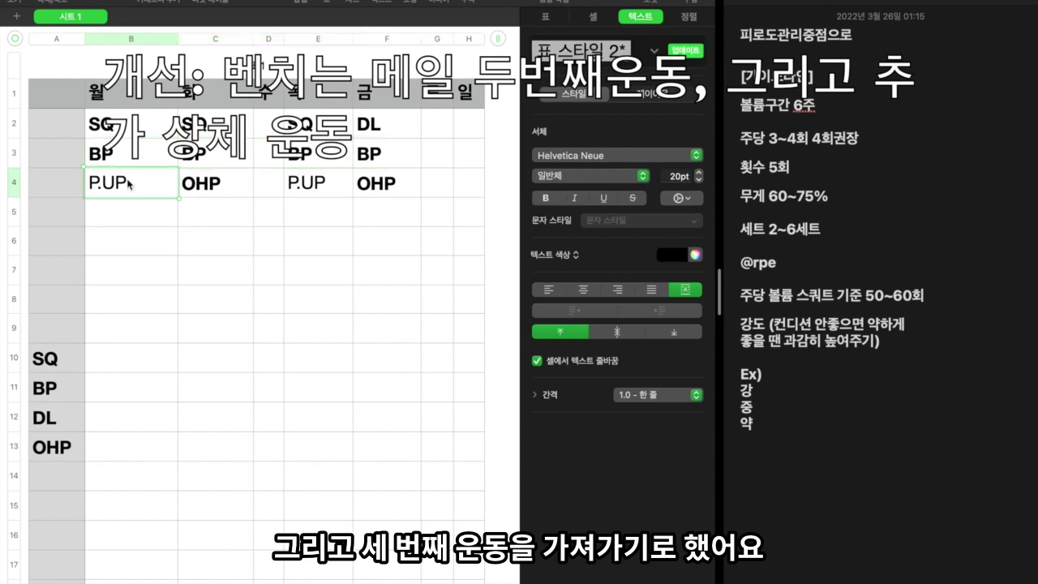
Number the three lift rows 1, 2 and 3 in the header column beside the SQ, BP and P.UP rows
click(46, 188)
click(57, 124)
text(1)
key(Return)
text(2)
key(Return)
text(3)
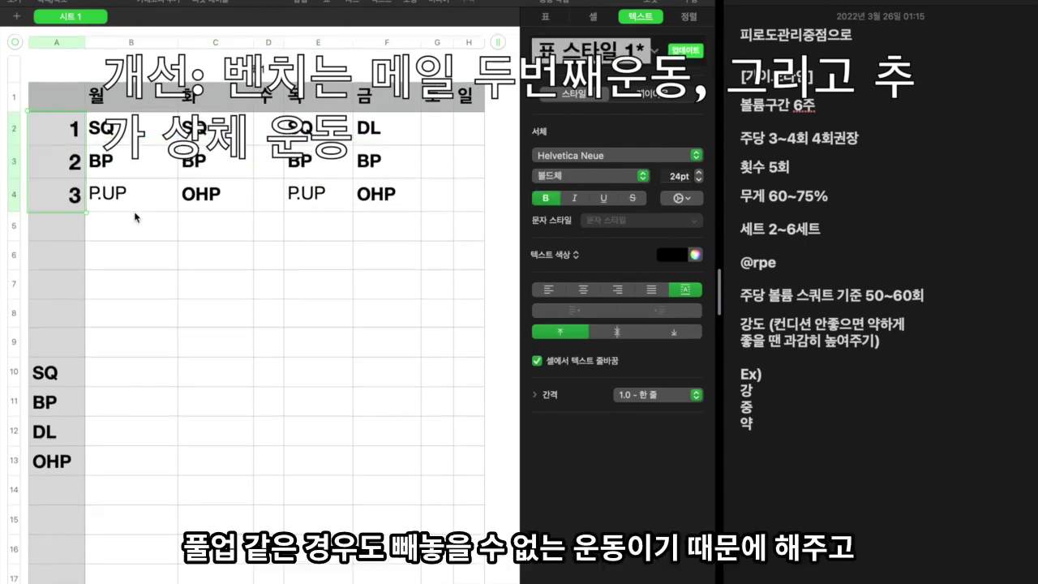
Examine the P.UP and OHP cells of the third lift row and the complete Monday-to-Friday lift block
click(138, 203)
click(334, 195)
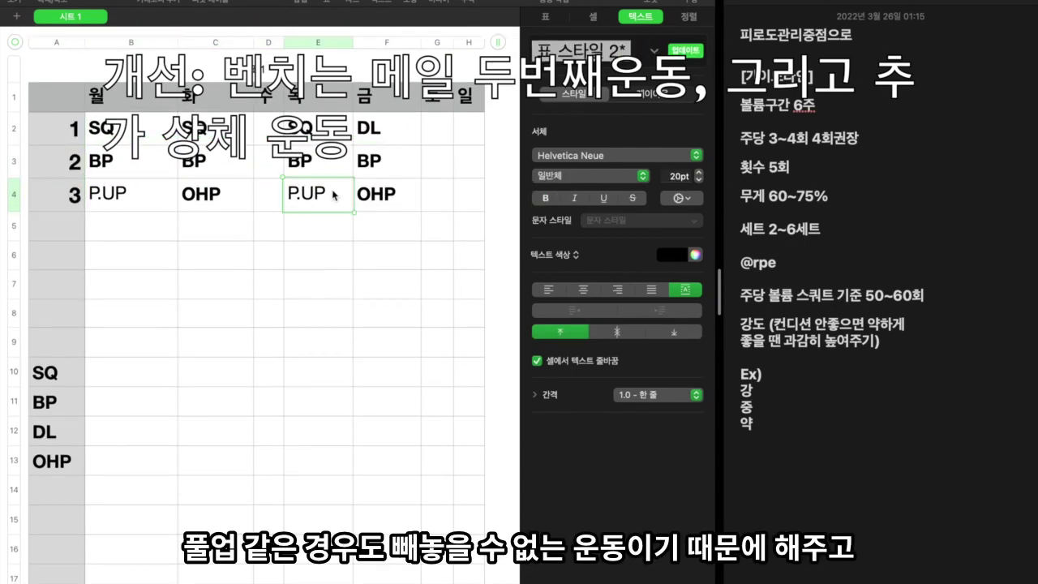
click(388, 198)
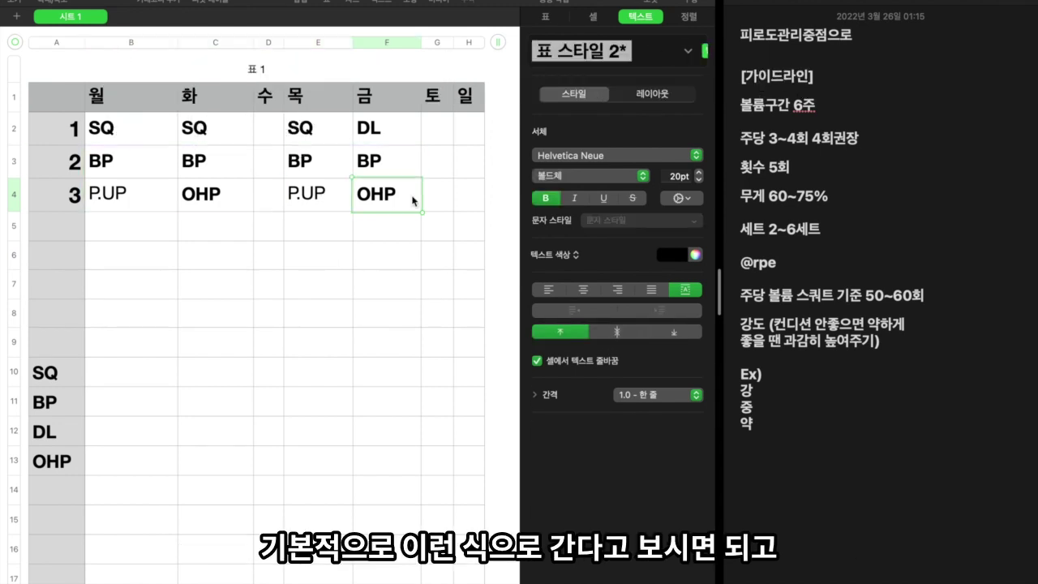
drag(134, 133, 375, 201)
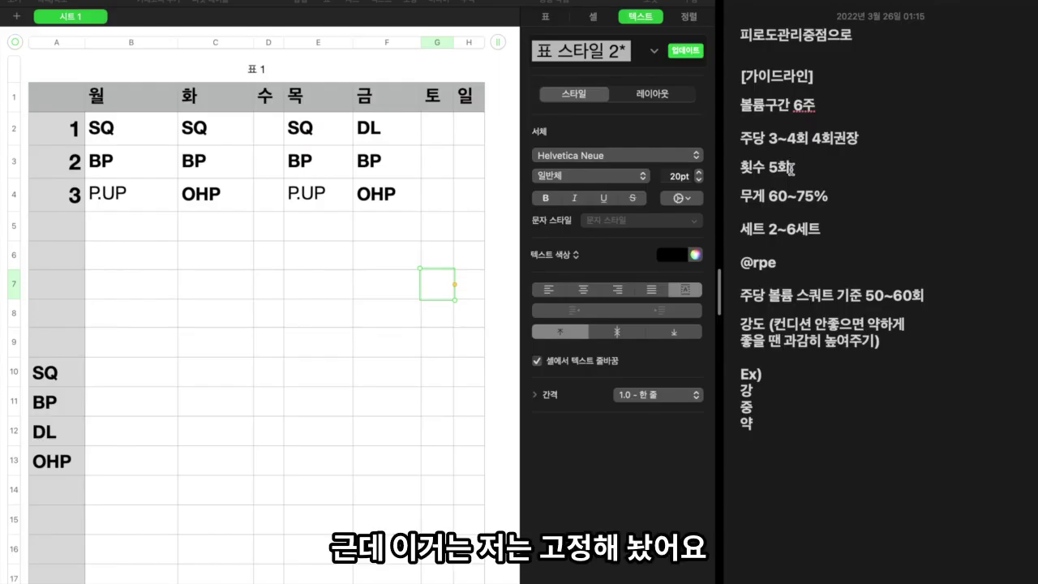
Review the 횟수 repetition line and the recommended percentage range in the note's 무게 line
triple_click(790, 167)
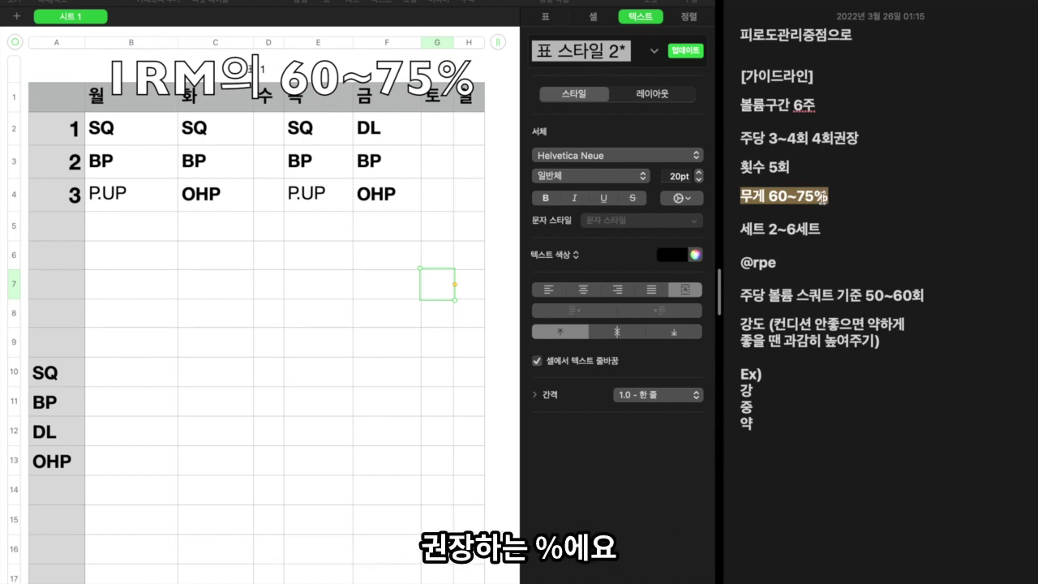
click(826, 195)
mouse_move(826, 196)
mouse_down()
mouse_move(767, 202)
mouse_move(832, 200)
mouse_move(813, 202)
mouse_up()
click(767, 202)
click(769, 198)
click(814, 201)
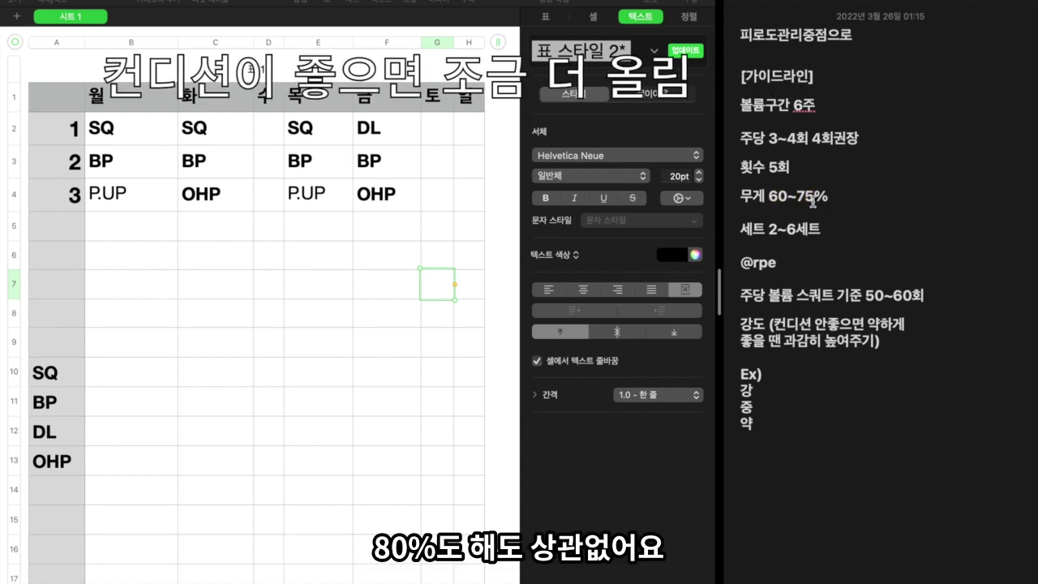
click(835, 200)
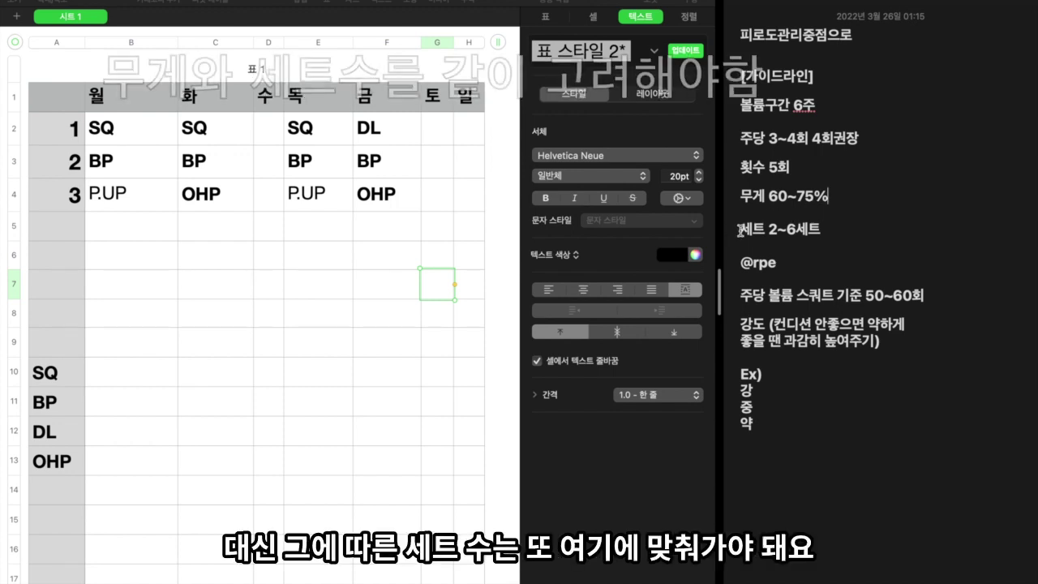
Remove the blank line between the 무게 and 세트 lines so the two guidelines sit together in the note
drag(740, 231, 821, 229)
click(842, 195)
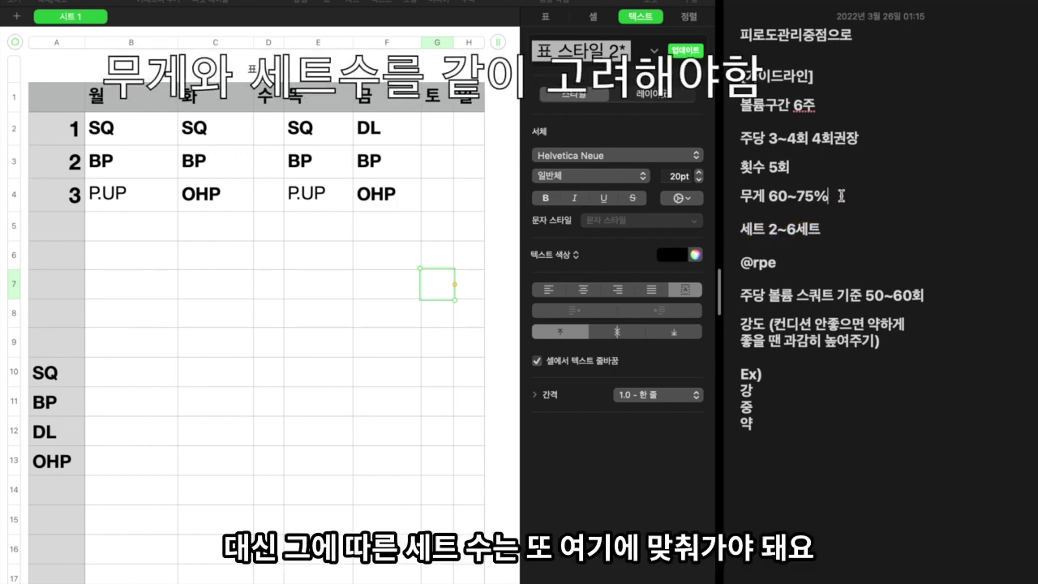
drag(842, 195, 841, 225)
click(838, 224)
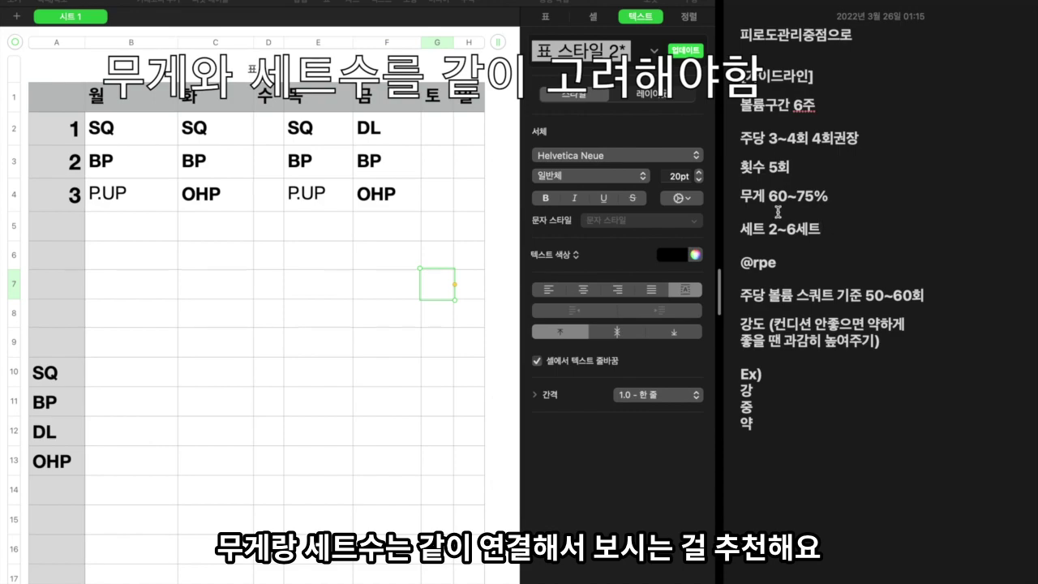
click(750, 213)
key(BackSpace)
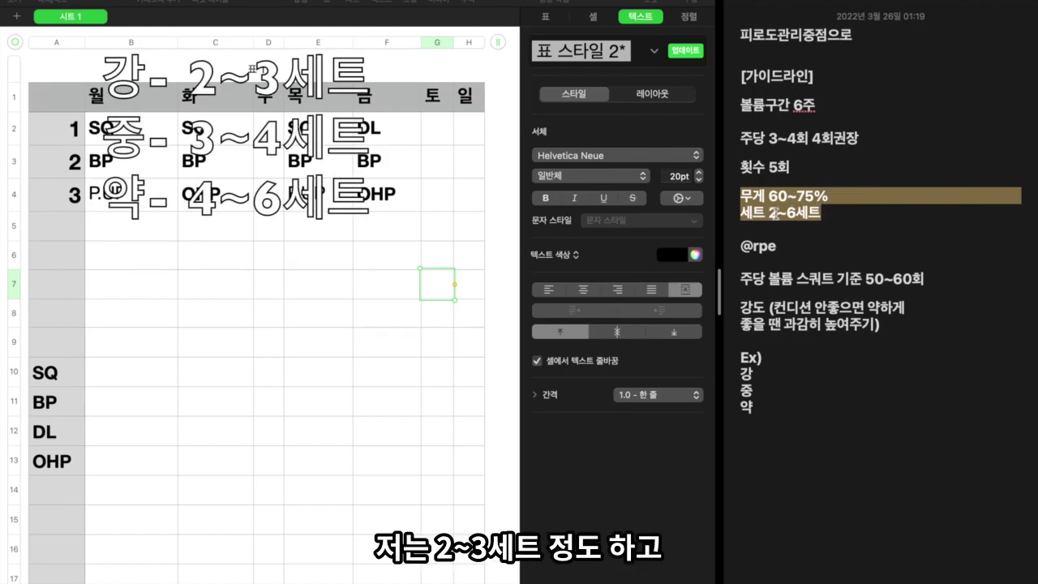
Review the adjoining 무게 and 세트 lines of the note together as linked guidelines
drag(822, 216, 727, 200)
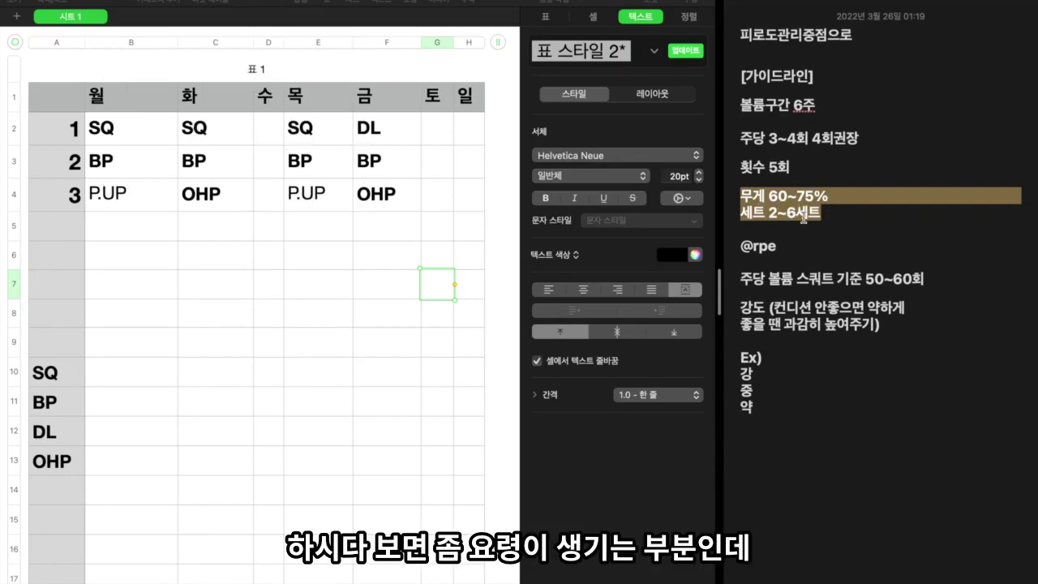
click(824, 214)
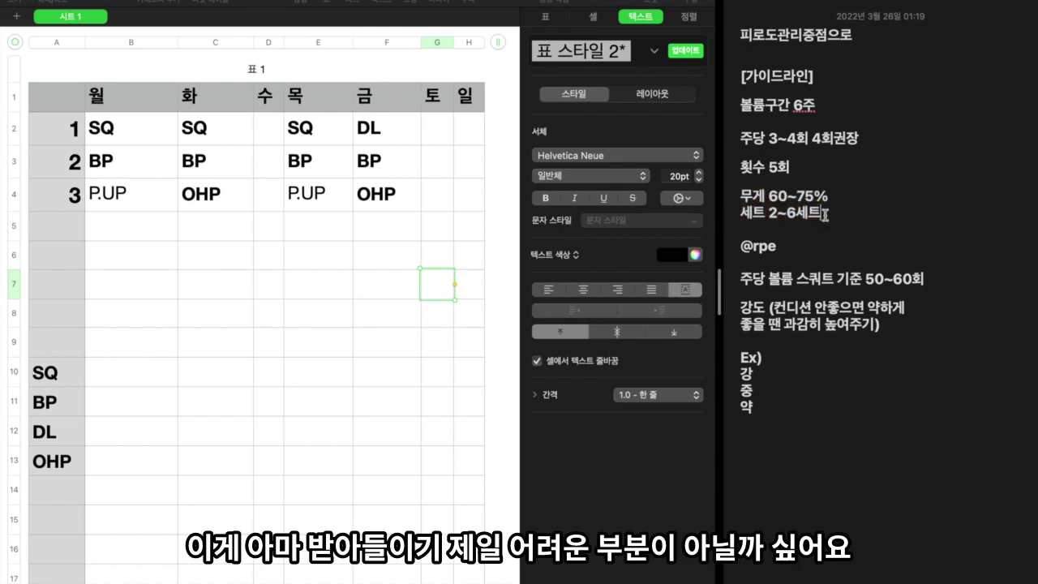
drag(828, 200, 745, 196)
click(831, 197)
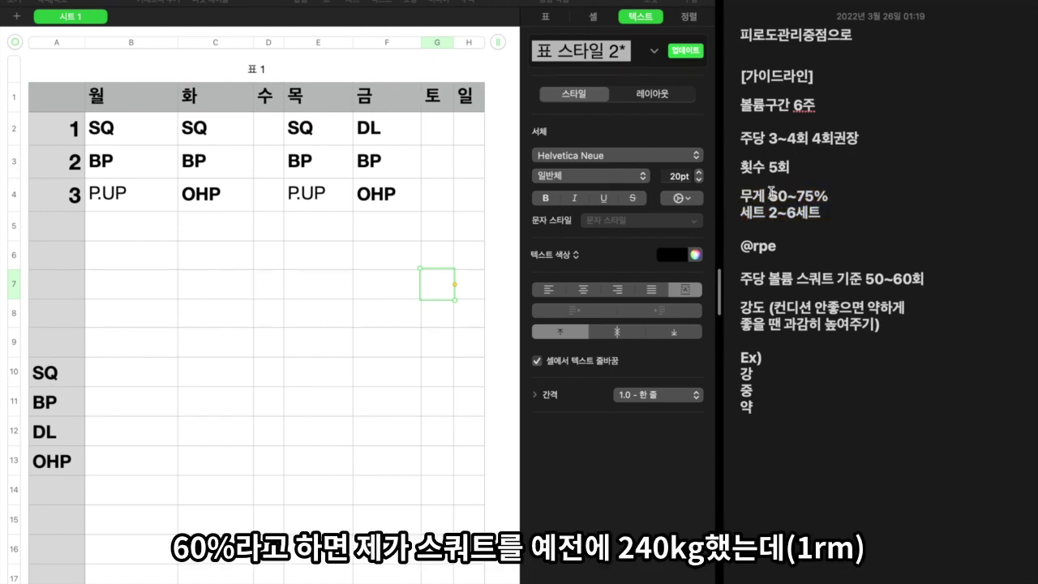
Add the line "240" below the 강, 중, 약 list at the end of the note
click(796, 481)
triple_click(795, 480)
key(BackSpace)
text(240)
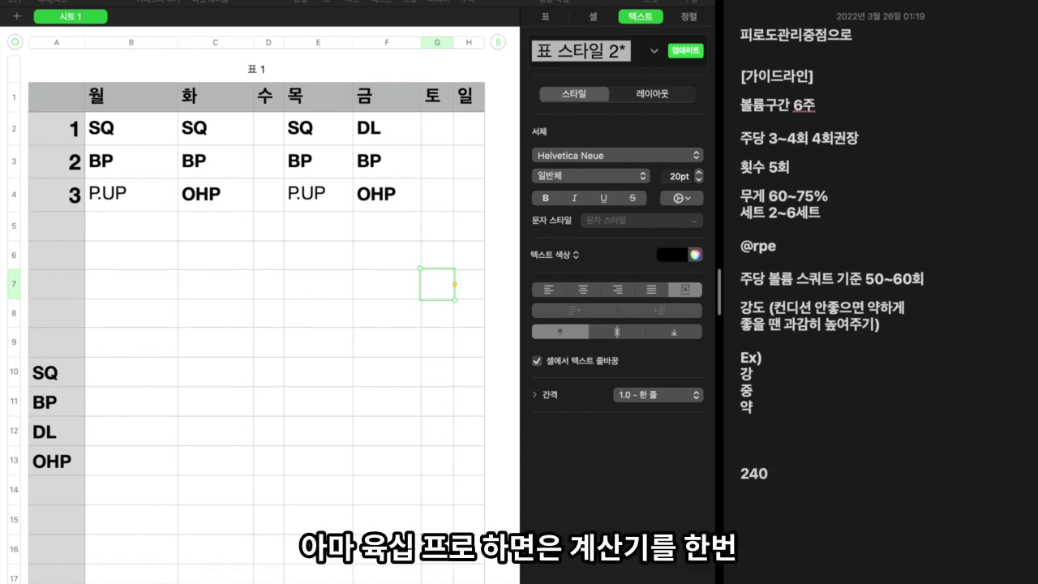
Switch to Calculator and multiply 240 by 0.6
key(F4)
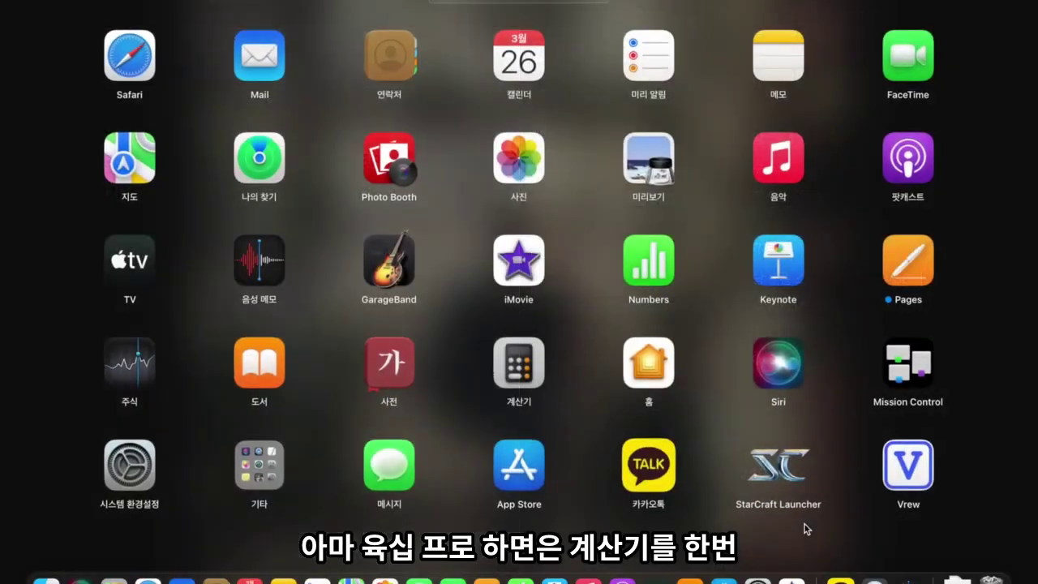
click(535, 374)
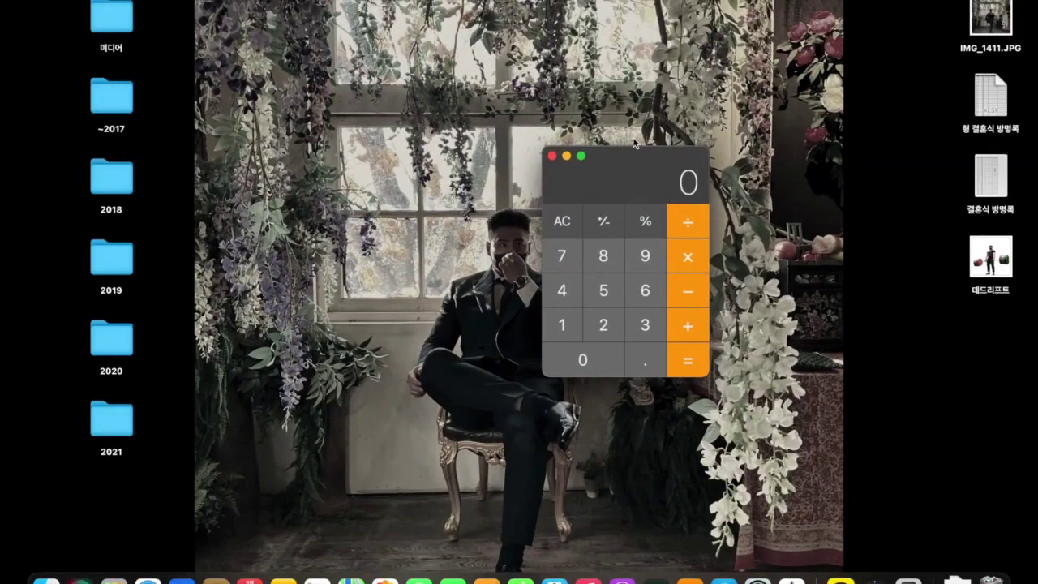
drag(632, 159, 747, 93)
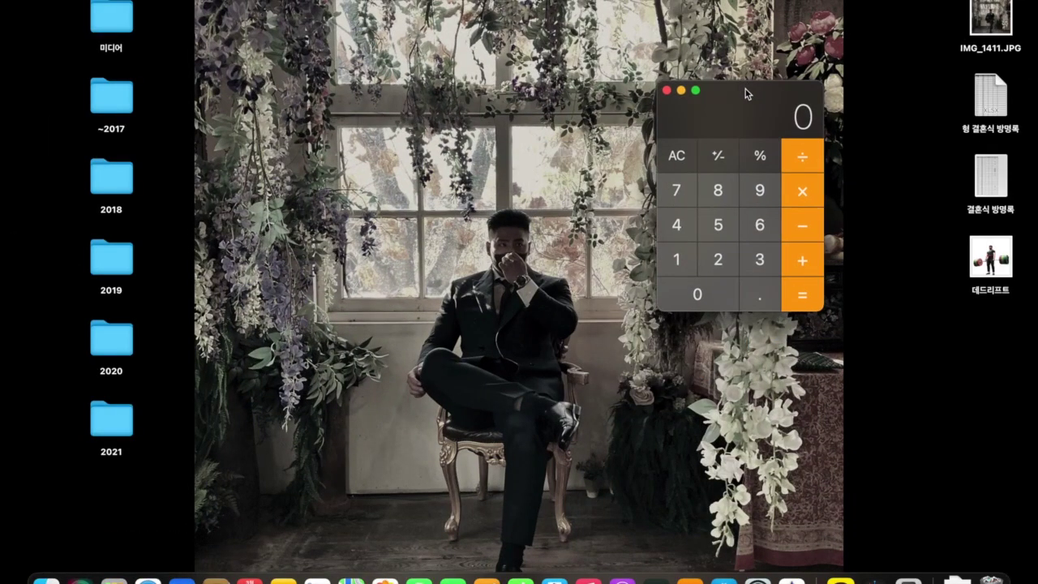
click(717, 261)
click(683, 228)
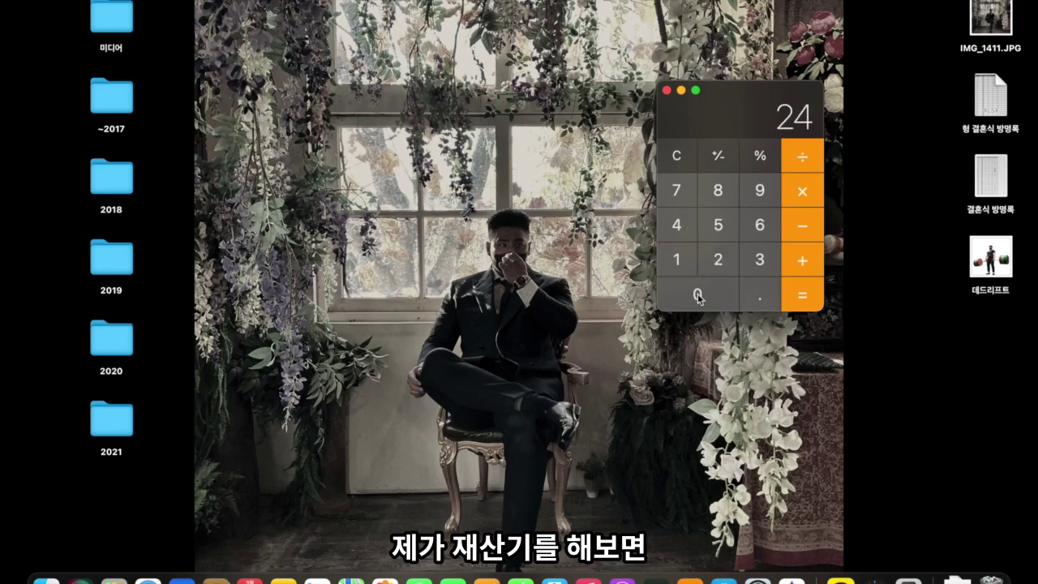
click(698, 297)
click(807, 192)
click(709, 294)
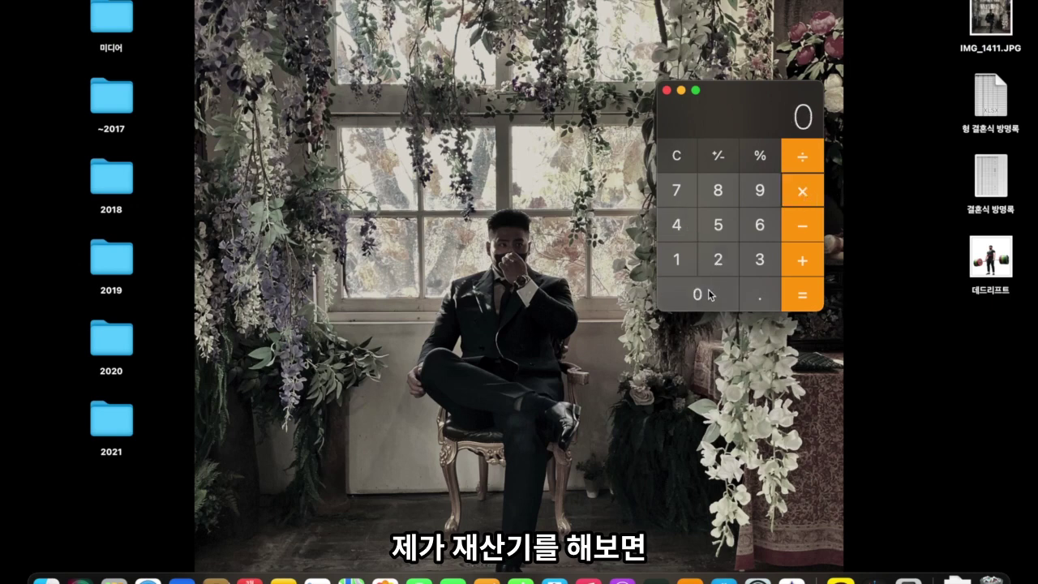
click(758, 301)
key(6)
click(800, 294)
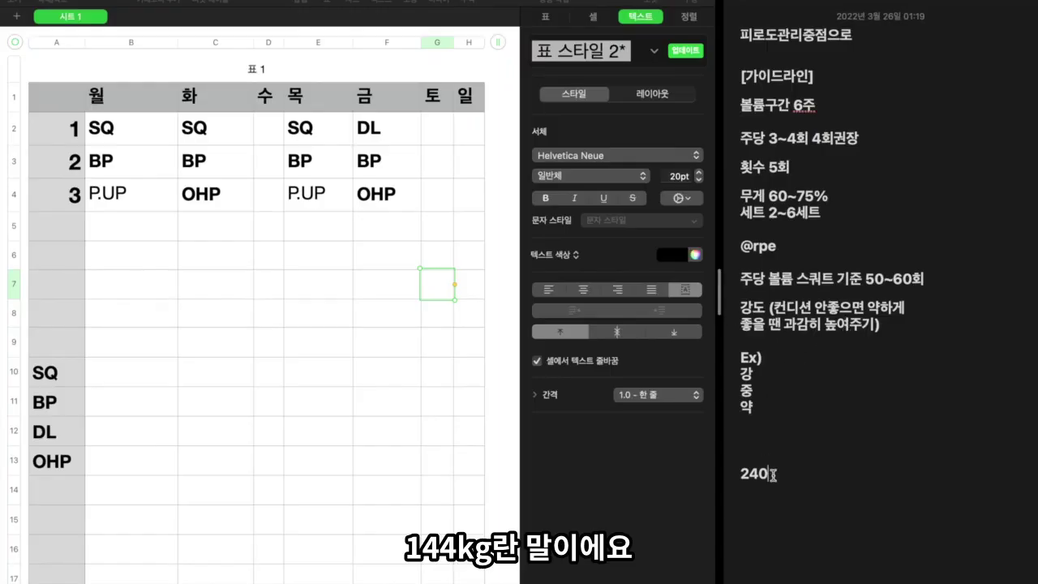
Add the line "60% 144" directly below the 240 line in the note
key(Return)
text(60% 144)
key(Return)
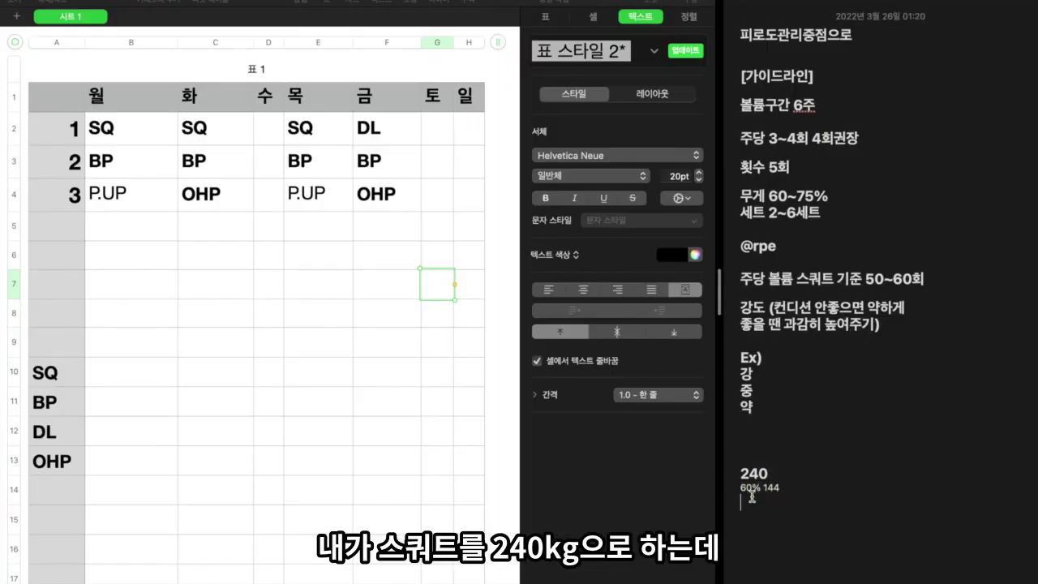
key(BackSpace)
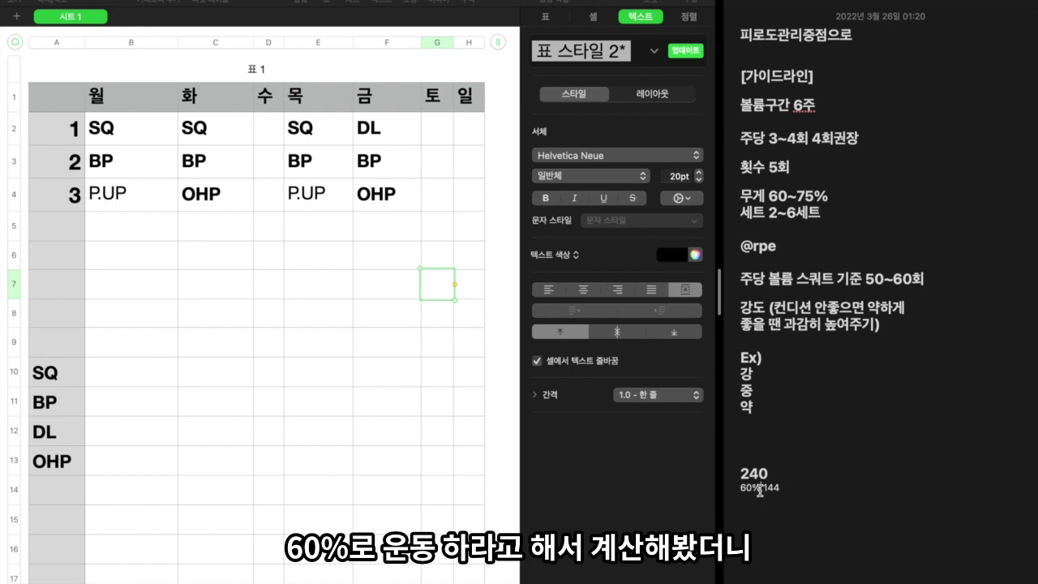
Apply the 제목 paragraph style to the 240 and 60% 144 lines
drag(760, 490, 704, 473)
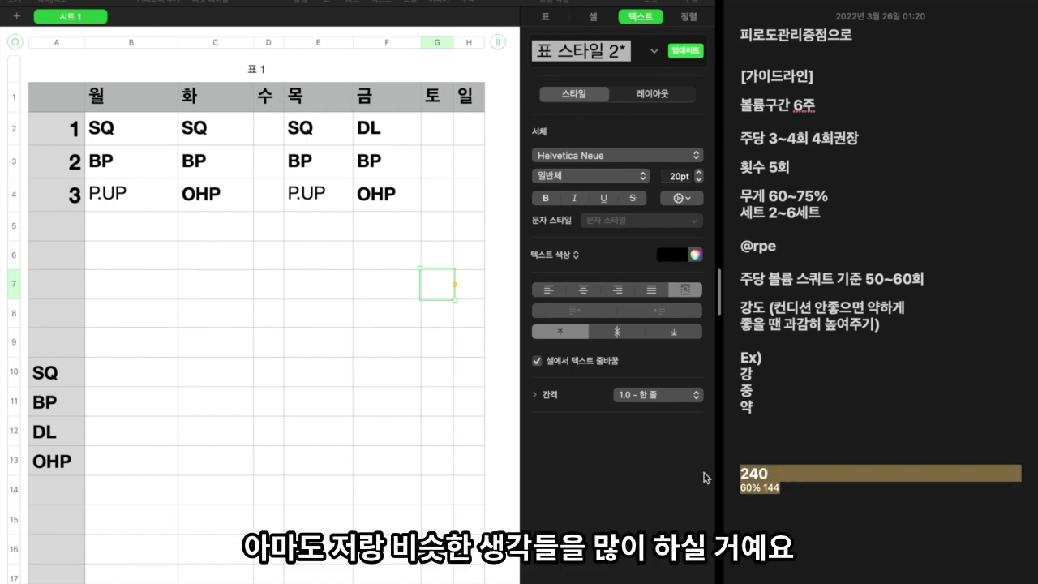
click(860, 6)
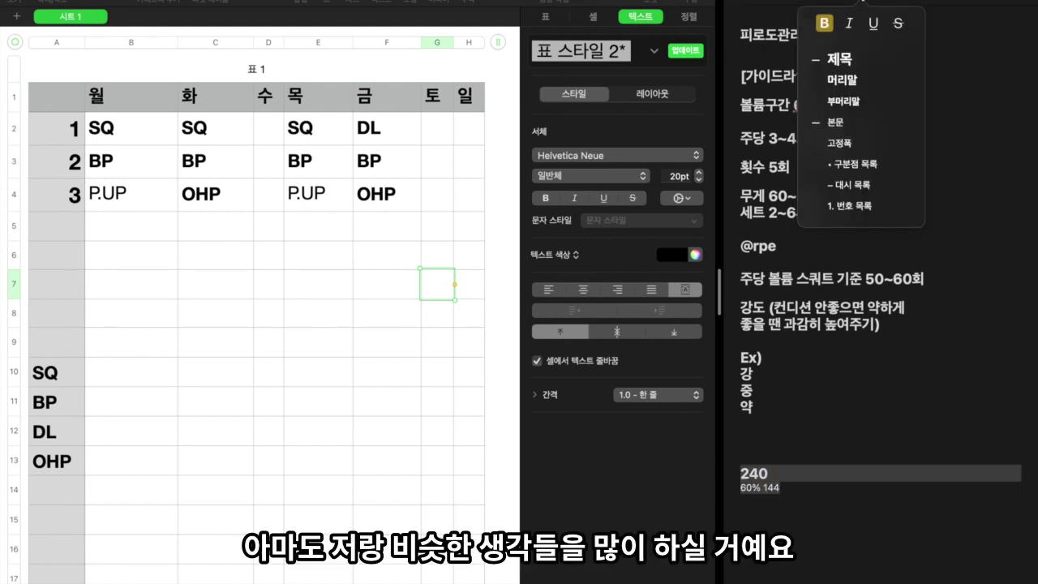
click(897, 60)
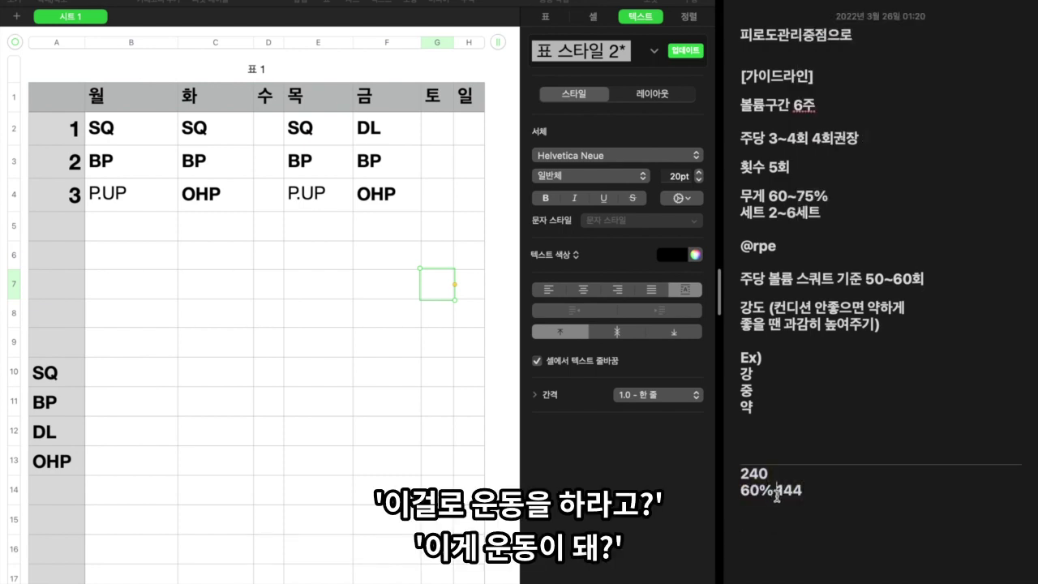
Delete the 240 and 60% 144 example lines from the end of the note
drag(777, 492, 807, 492)
click(806, 492)
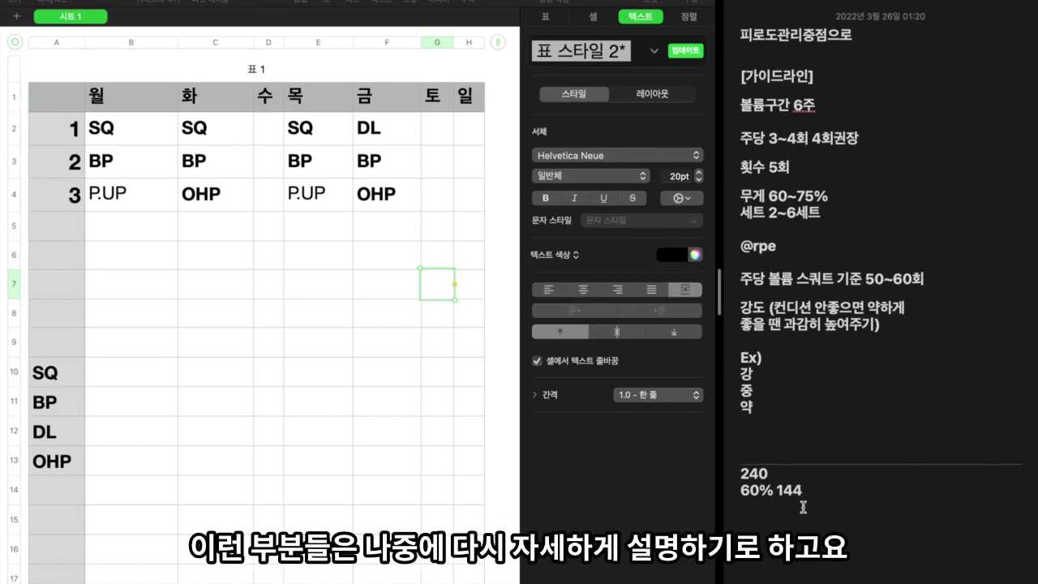
drag(803, 507, 737, 475)
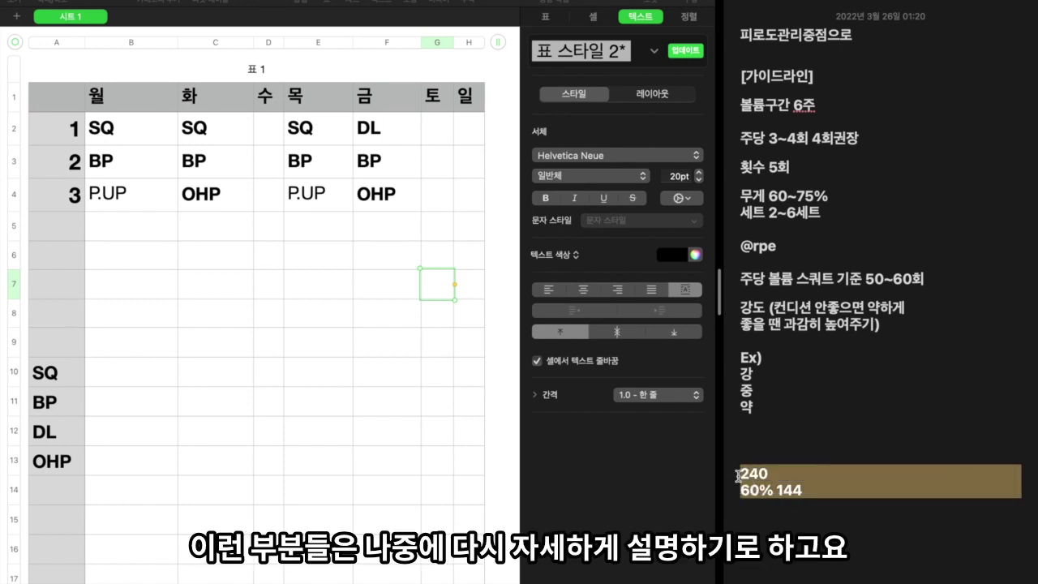
key(BackSpace)
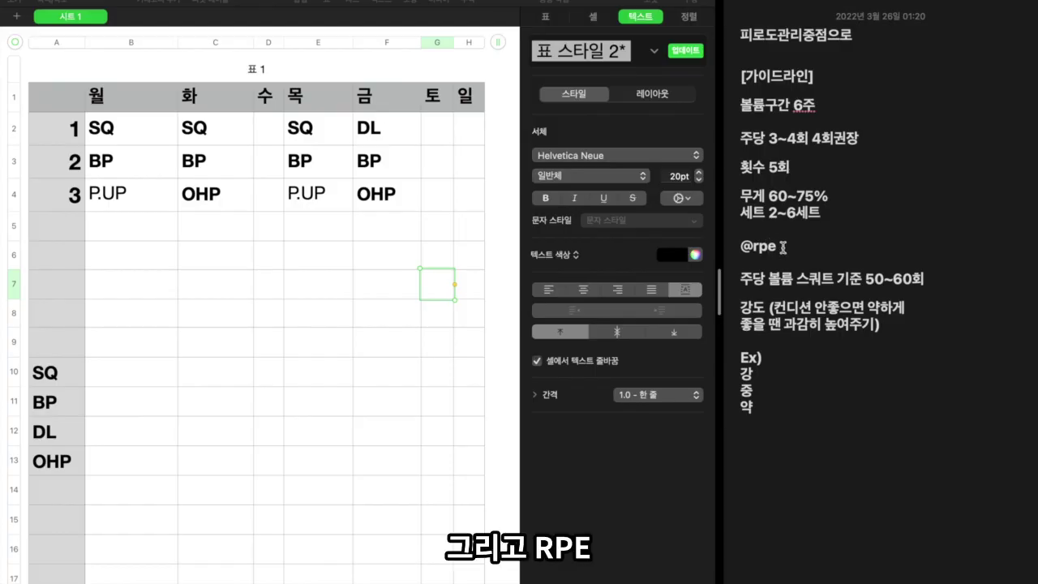
drag(787, 245, 741, 246)
click(787, 247)
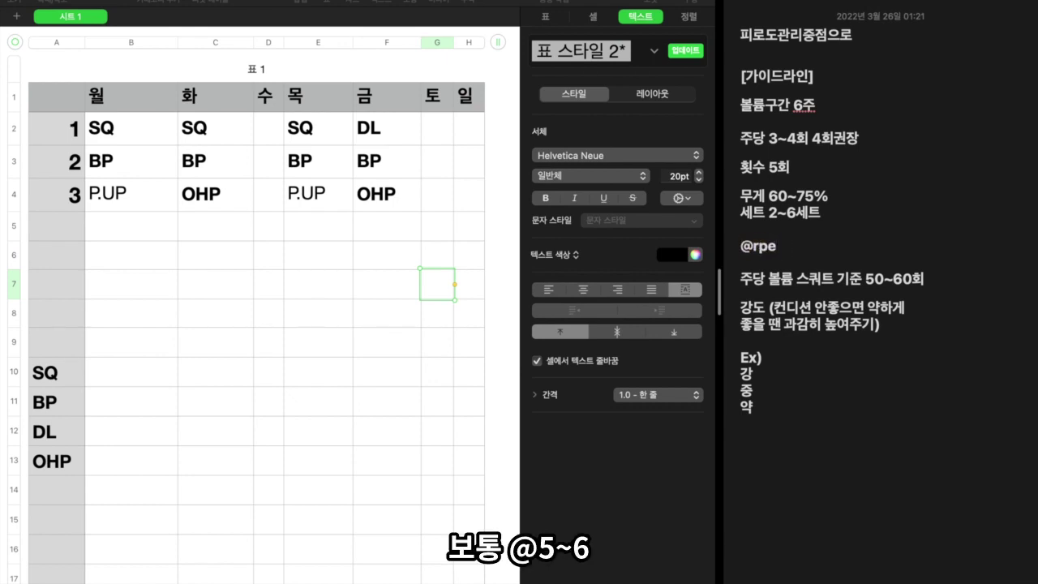
text(5~6, 7)
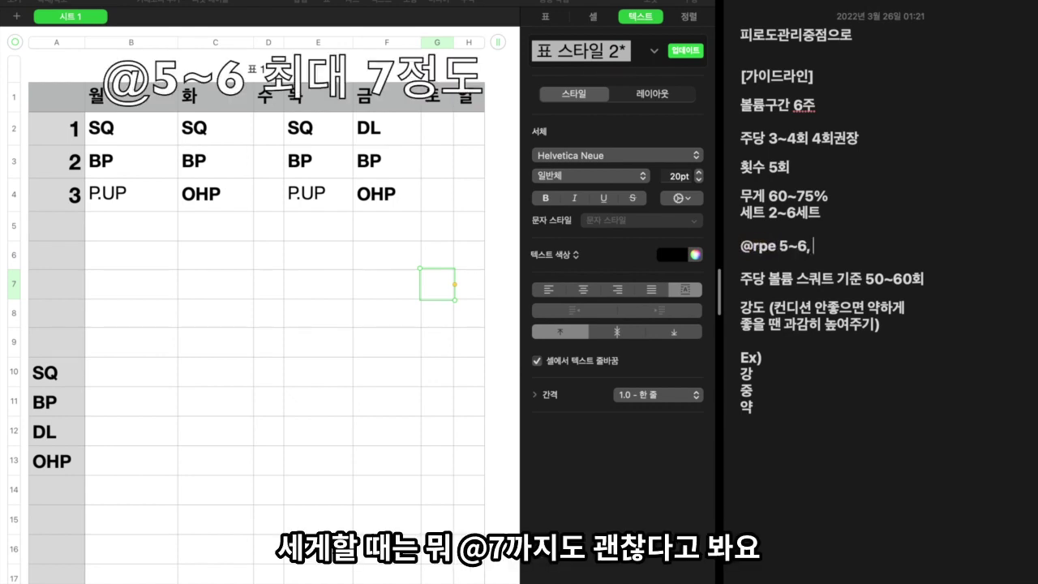
mouse_move(777, 246)
mouse_down()
mouse_move(804, 247)
mouse_move(777, 245)
mouse_up()
click(811, 245)
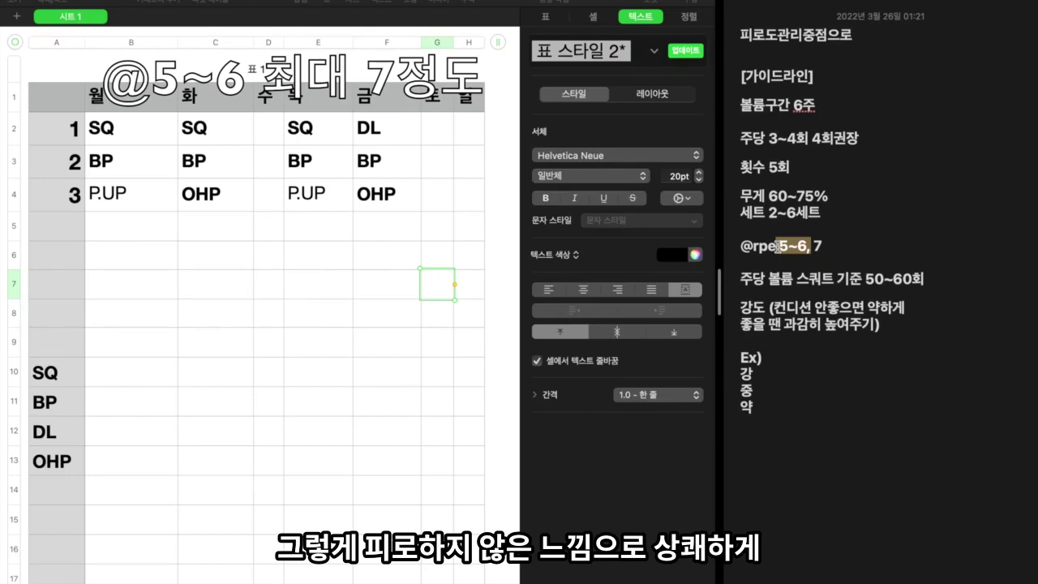
click(855, 249)
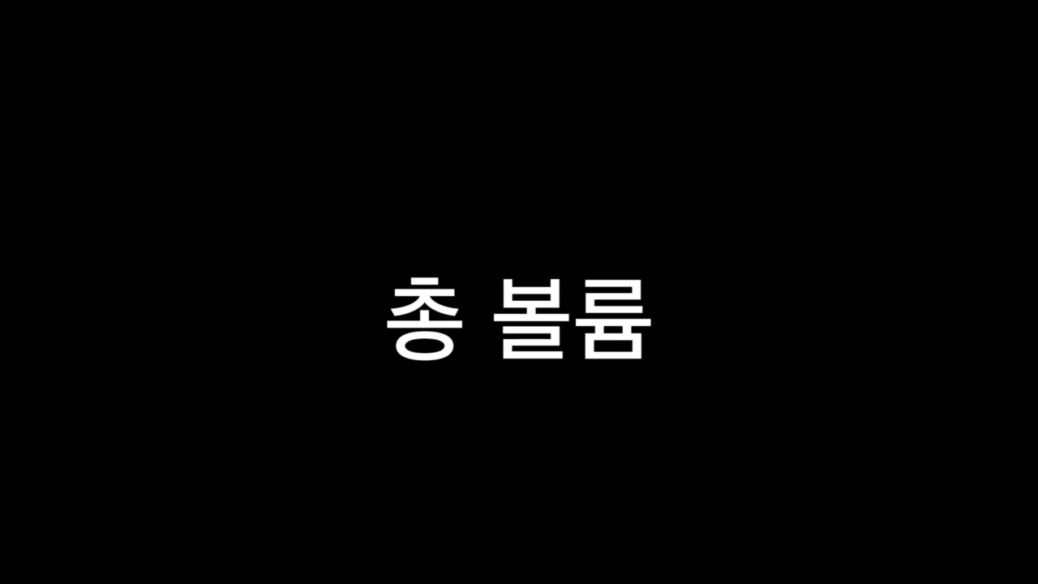
drag(740, 278, 937, 285)
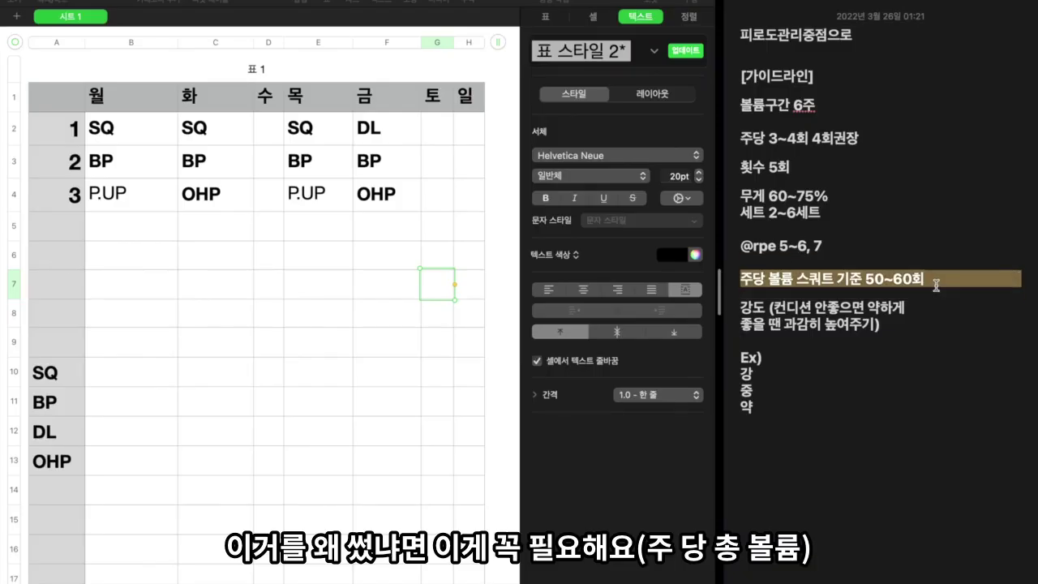
Mark the 주당 볼륨 line of the note with a leading asterisk
click(937, 285)
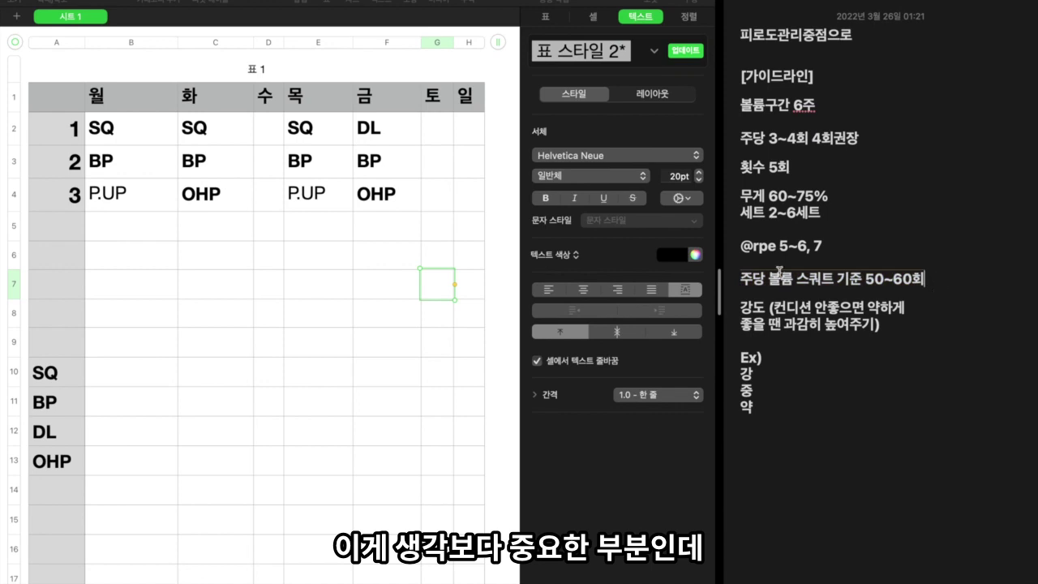
click(739, 281)
text(*)
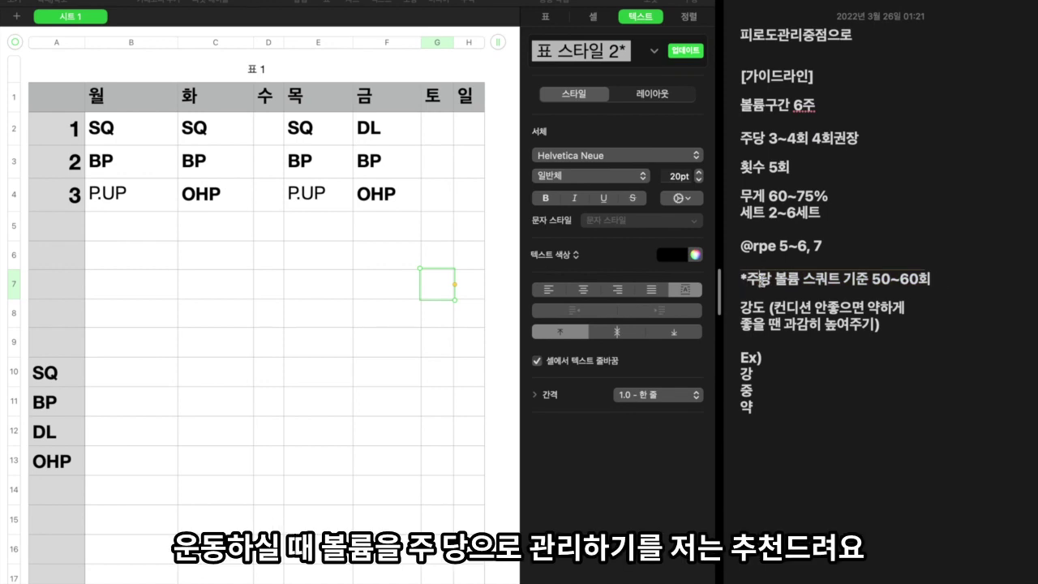
Review the 무게 range, the 세트 range and the starred 주당 볼륨 line in the note
double_click(750, 279)
click(747, 279)
drag(768, 196, 816, 196)
click(768, 213)
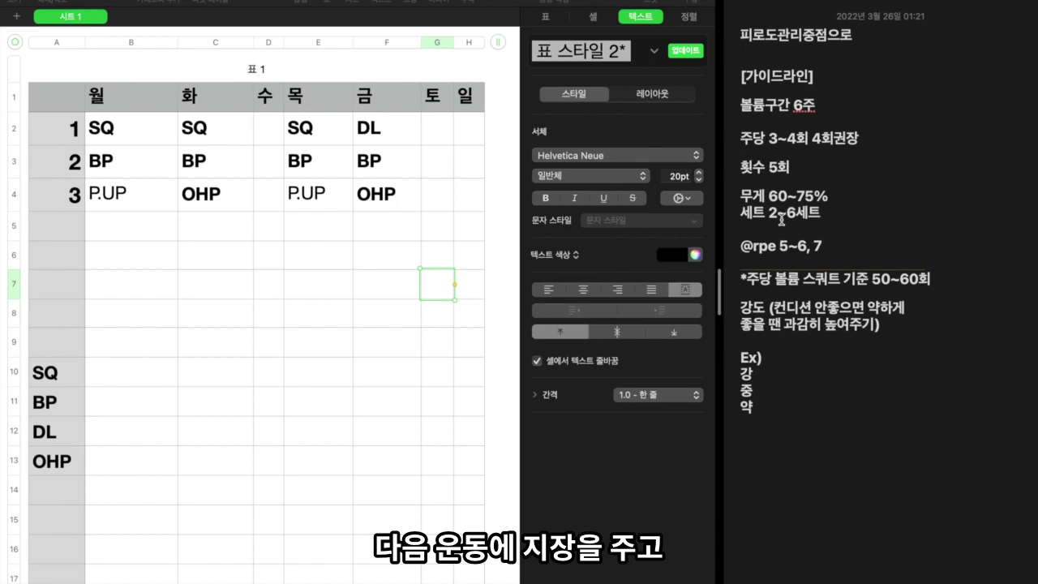
drag(742, 279, 934, 278)
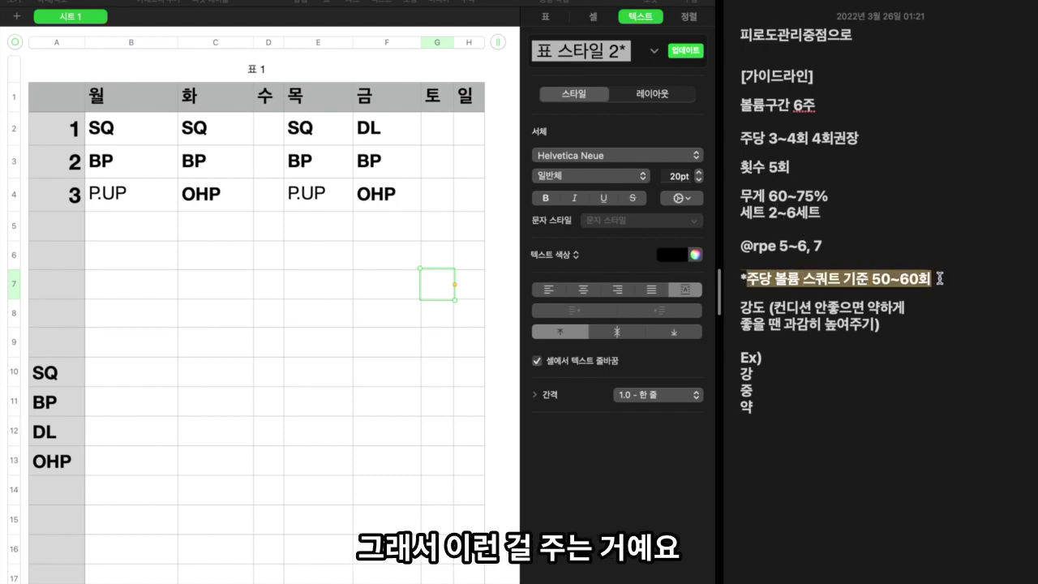
Select the row 6 cells spanning the 월 to 목 columns of the schedule table
click(109, 136)
click(122, 248)
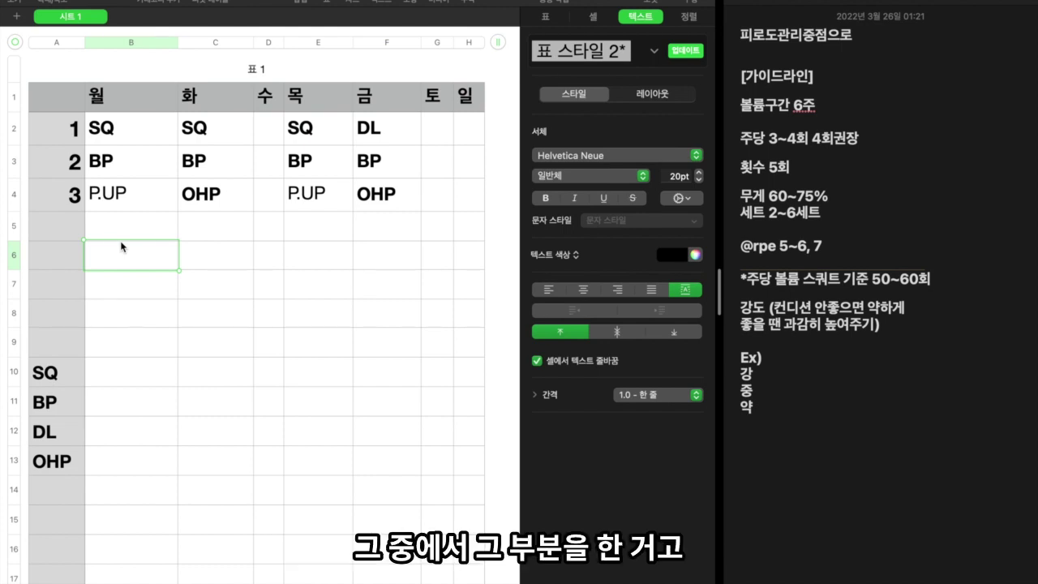
click(212, 254)
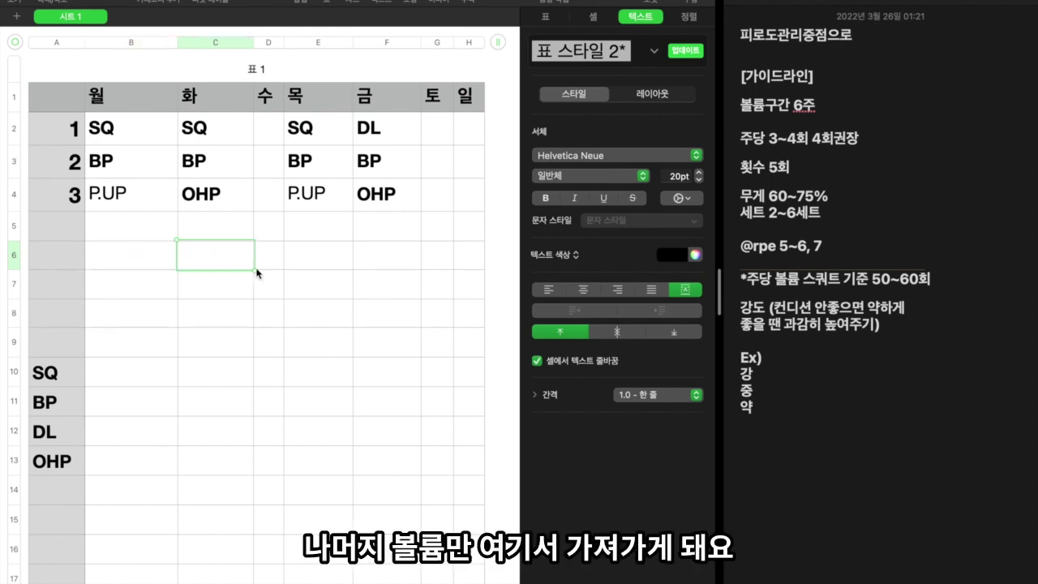
click(317, 260)
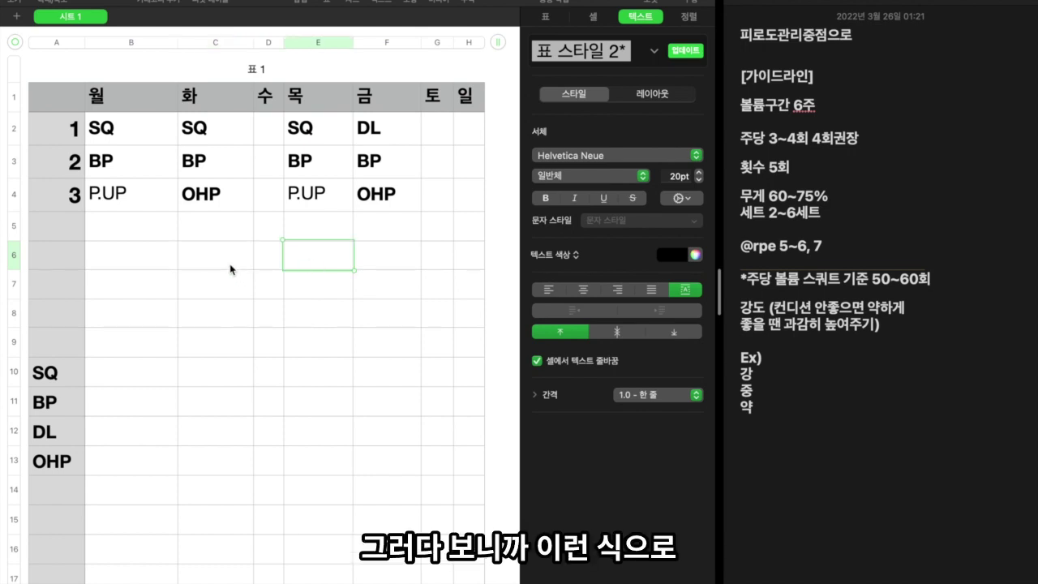
click(135, 257)
drag(135, 258, 300, 259)
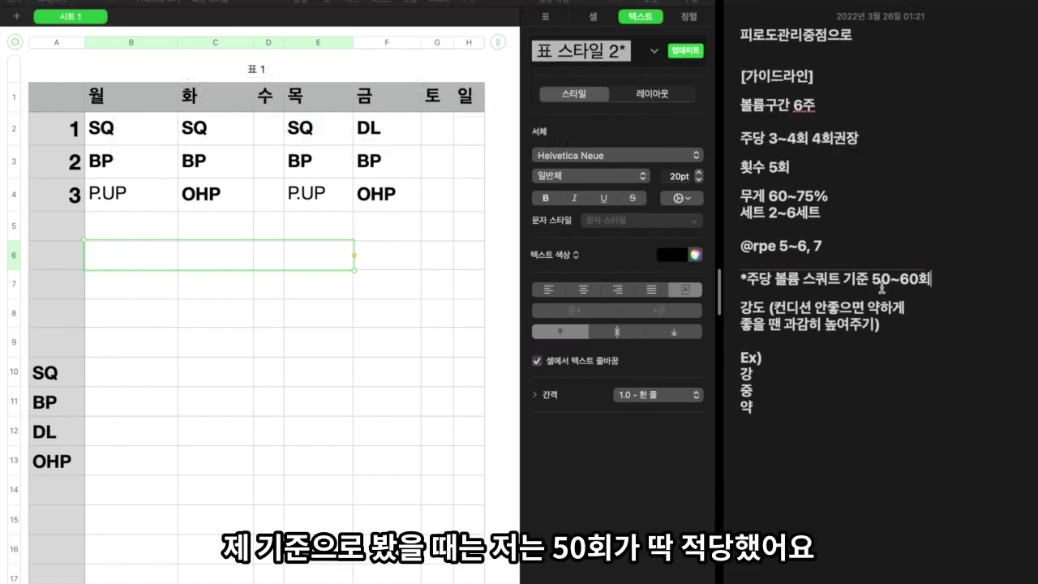
Review the squat-based 50~60회 weekly volume and the condition-based 강도 rule in the note
drag(872, 279, 931, 283)
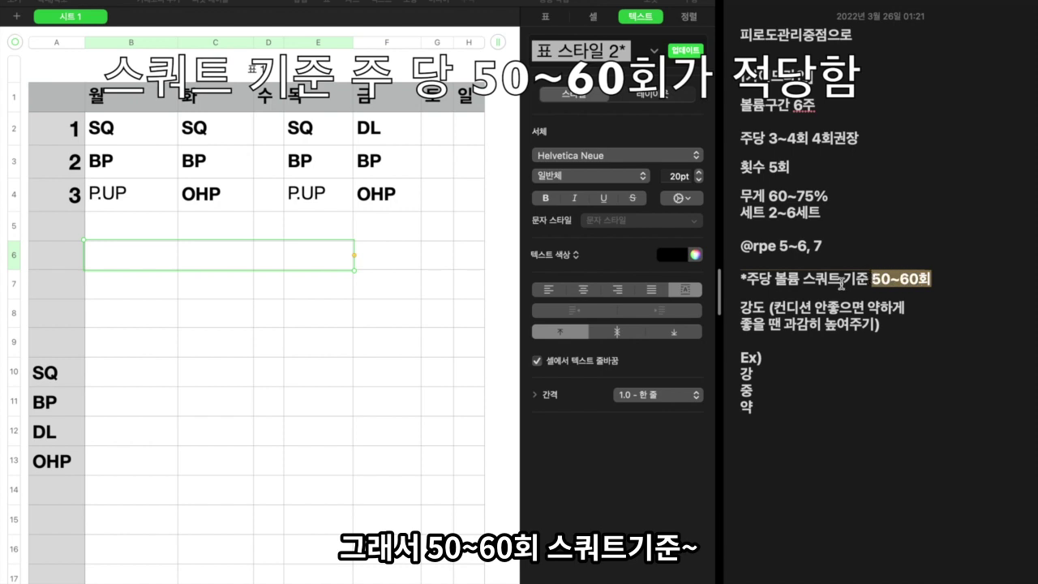
drag(742, 309, 878, 325)
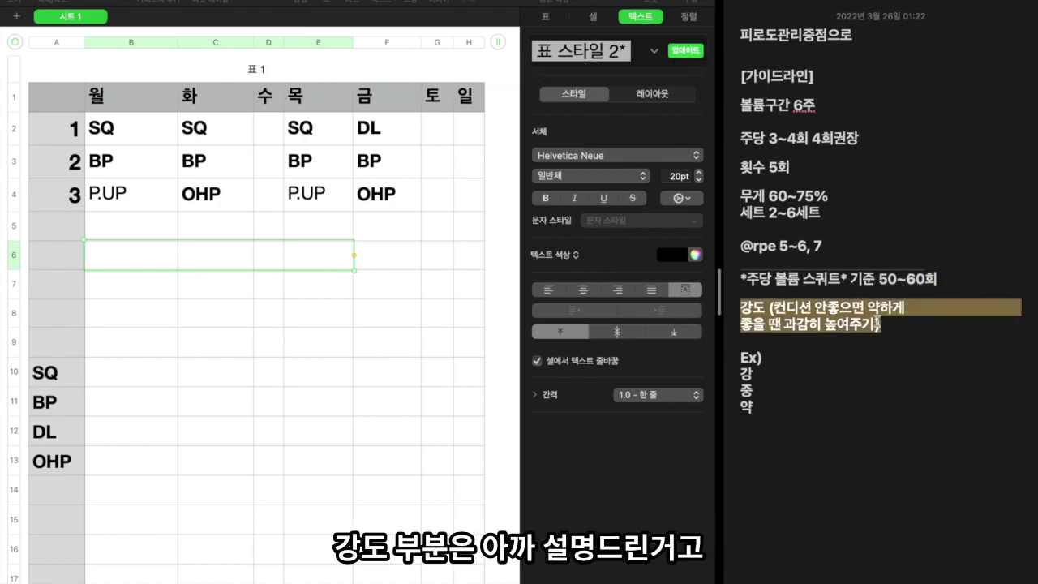
click(835, 366)
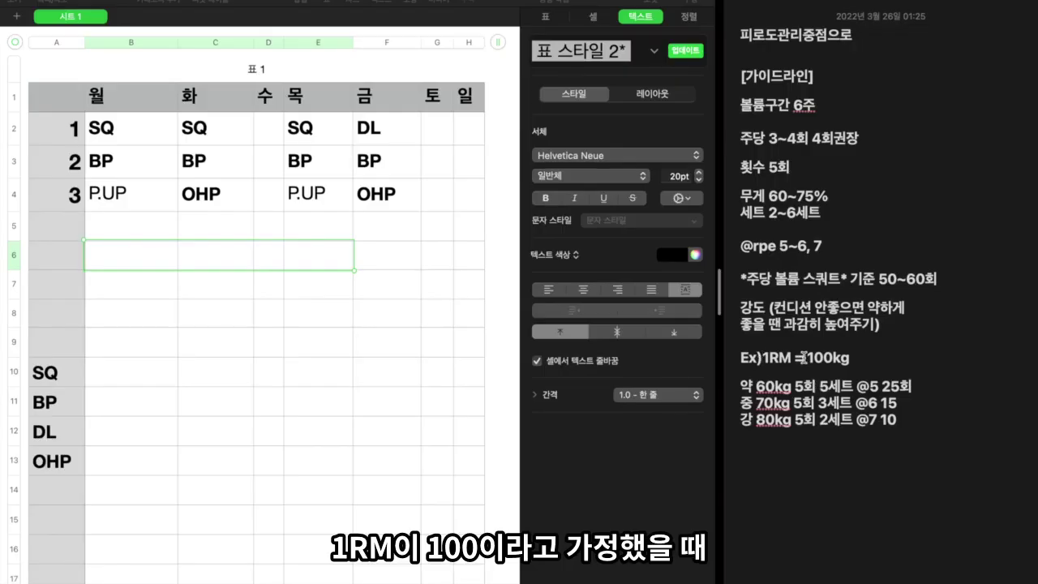
Examine the 1RM example and the weight, sets, RPE and rep total of the 약 and 중 lines
drag(807, 357, 864, 358)
click(737, 381)
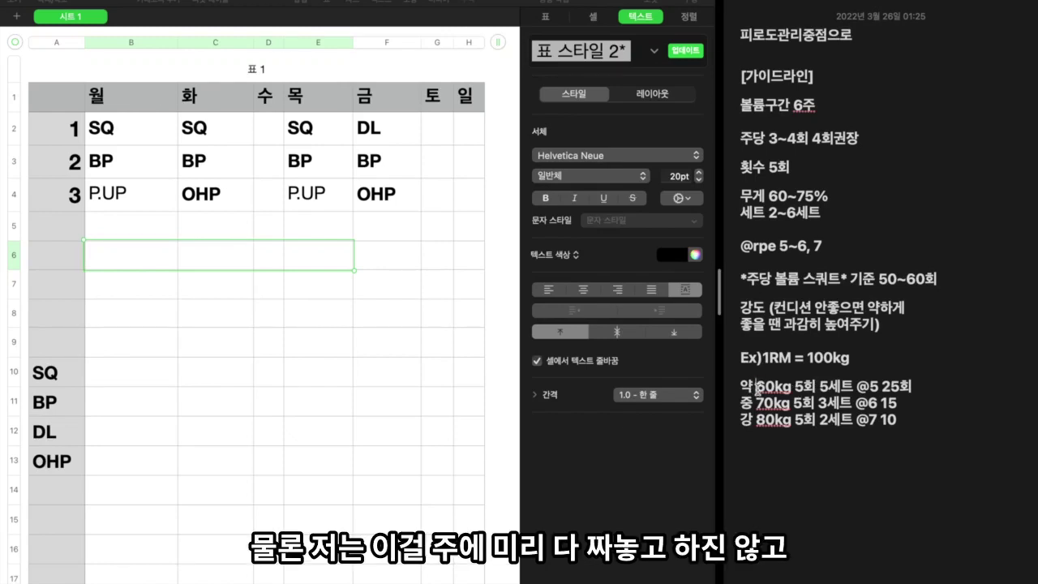
drag(758, 391, 817, 387)
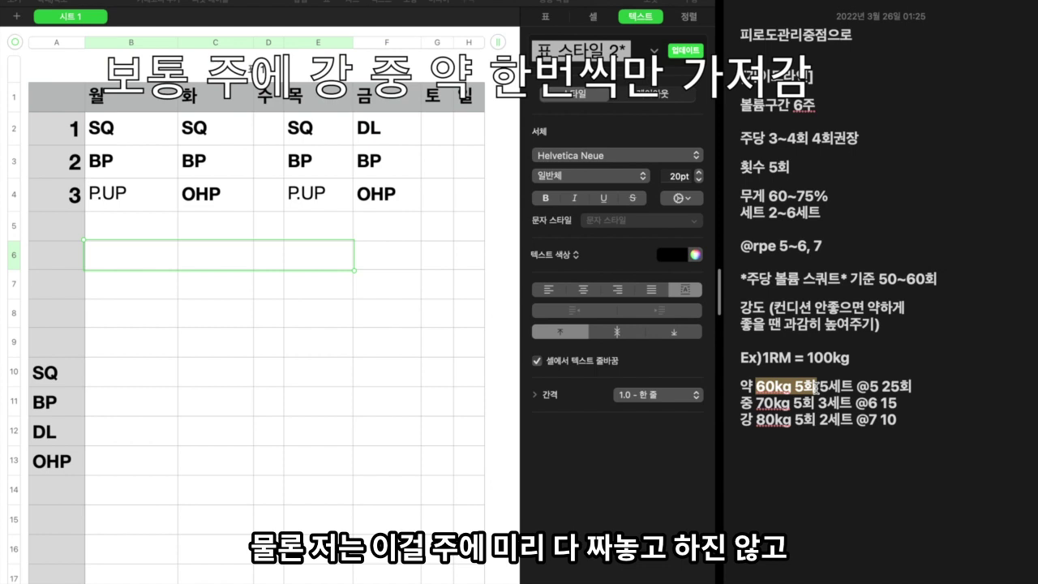
click(815, 386)
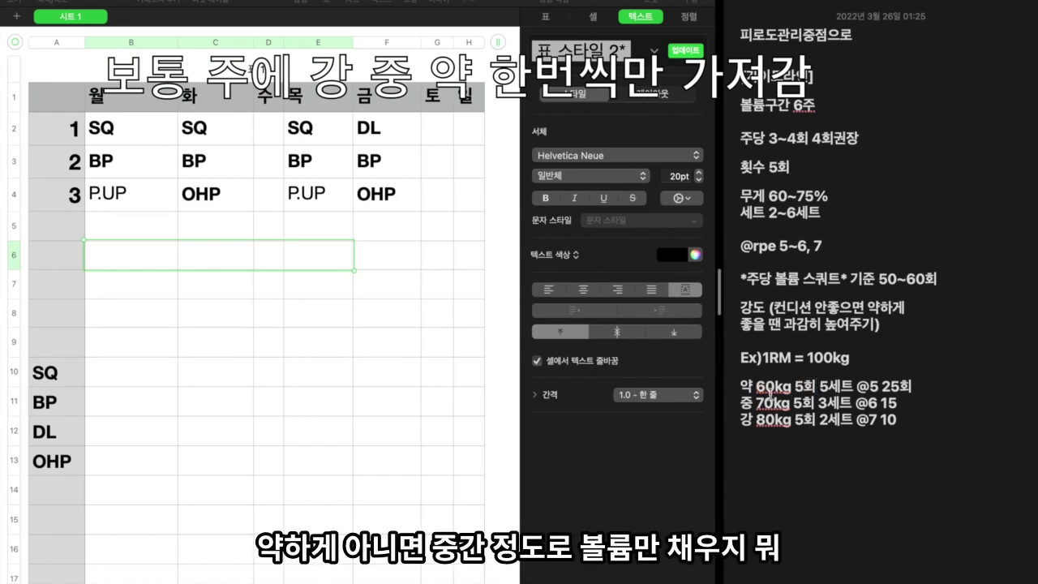
drag(756, 402, 851, 404)
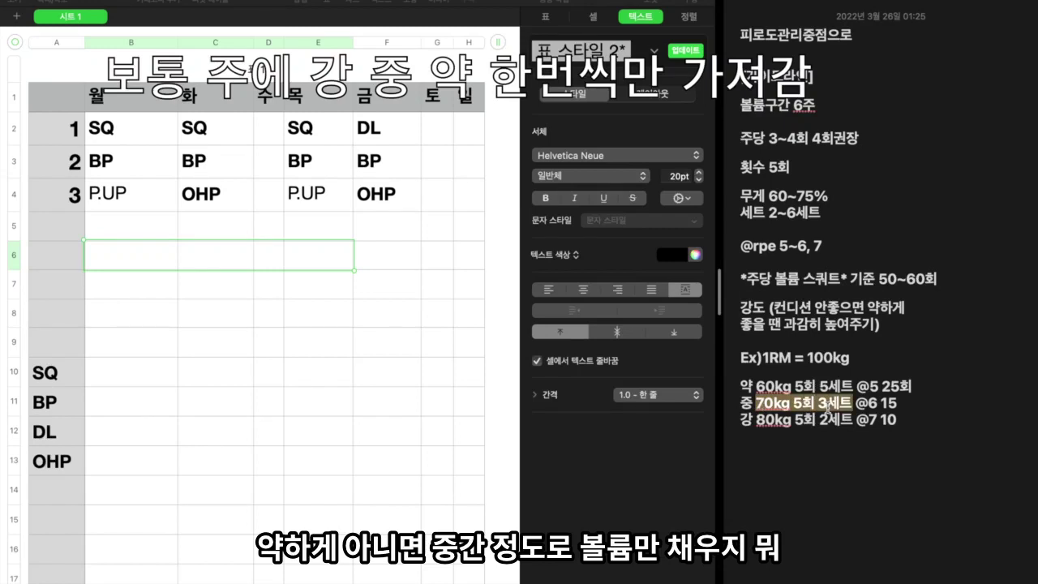
click(857, 402)
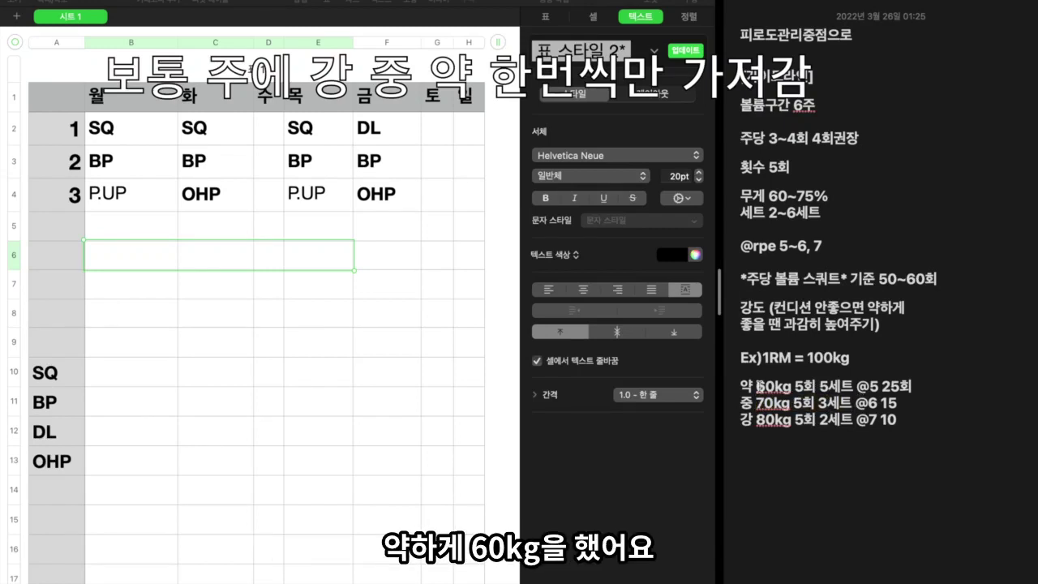
drag(756, 387, 791, 388)
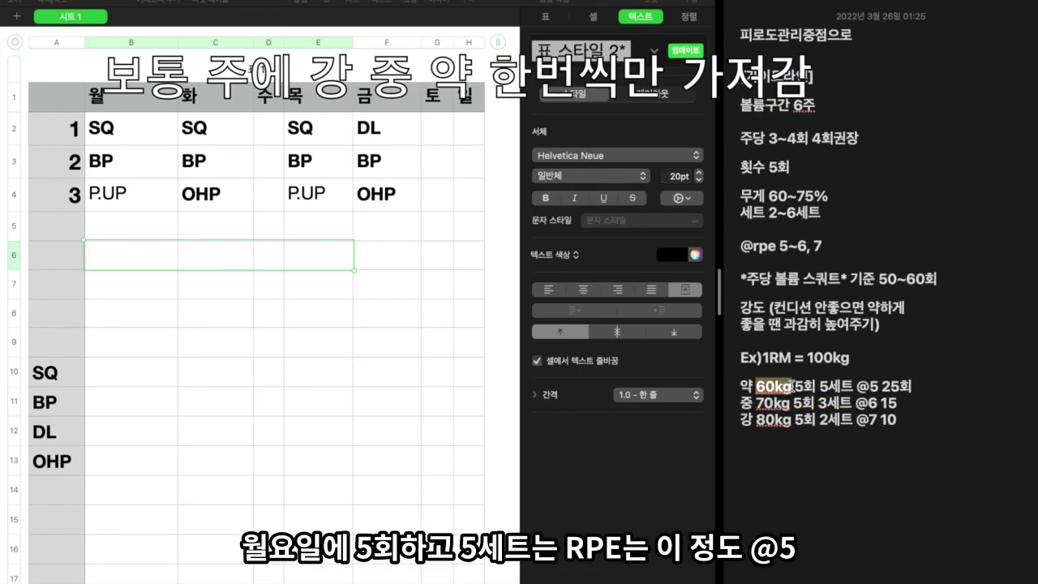
drag(819, 387, 910, 388)
click(861, 387)
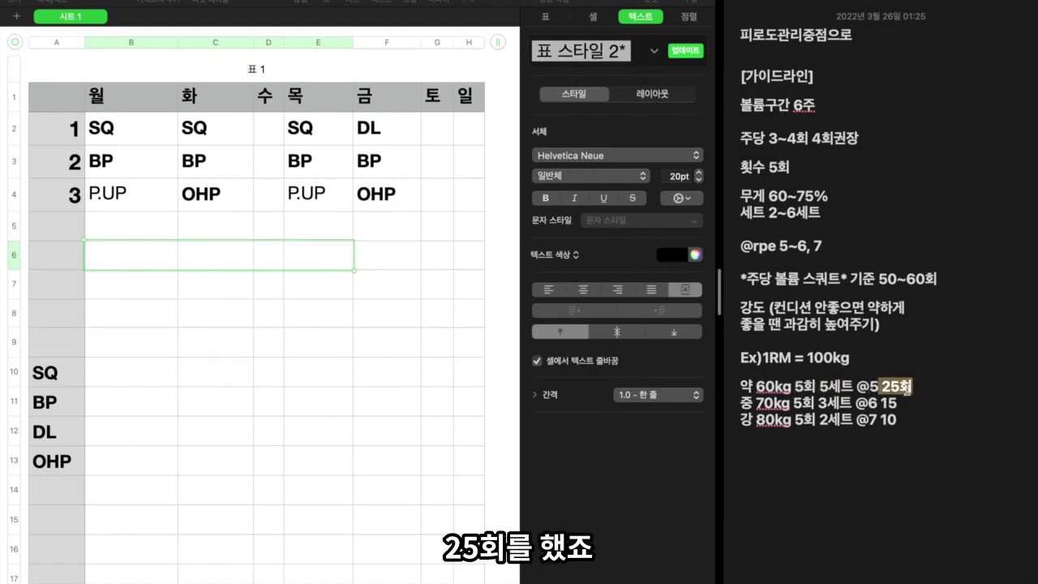
Move the 중 70kg line below the 강 80kg line and prefix the three example lines with 월), 화) and 목)
drag(740, 403, 898, 403)
drag(811, 404, 897, 438)
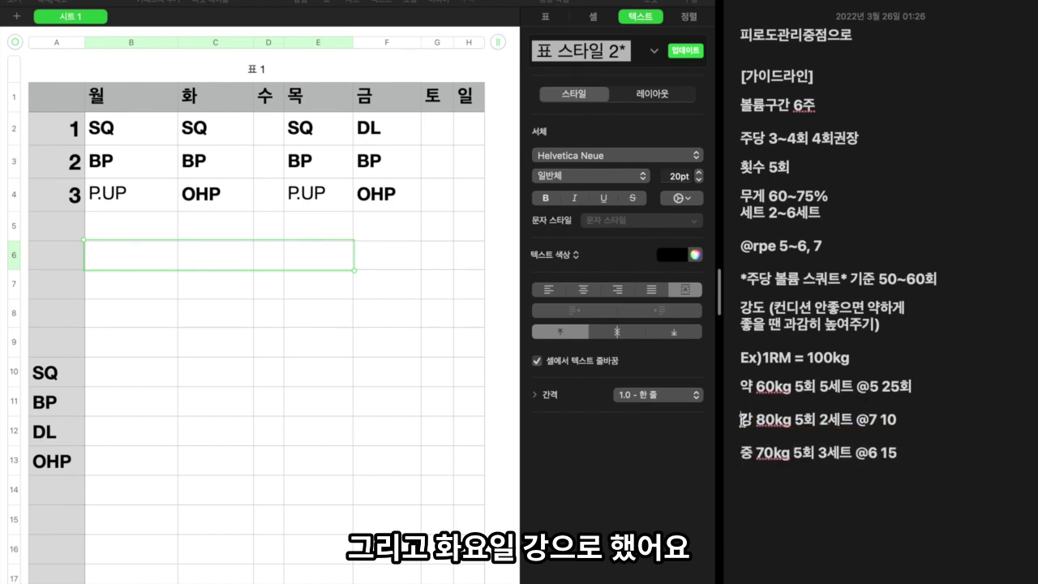
click(740, 386)
text(월))
click(739, 419)
text(화))
click(740, 453)
text(목))
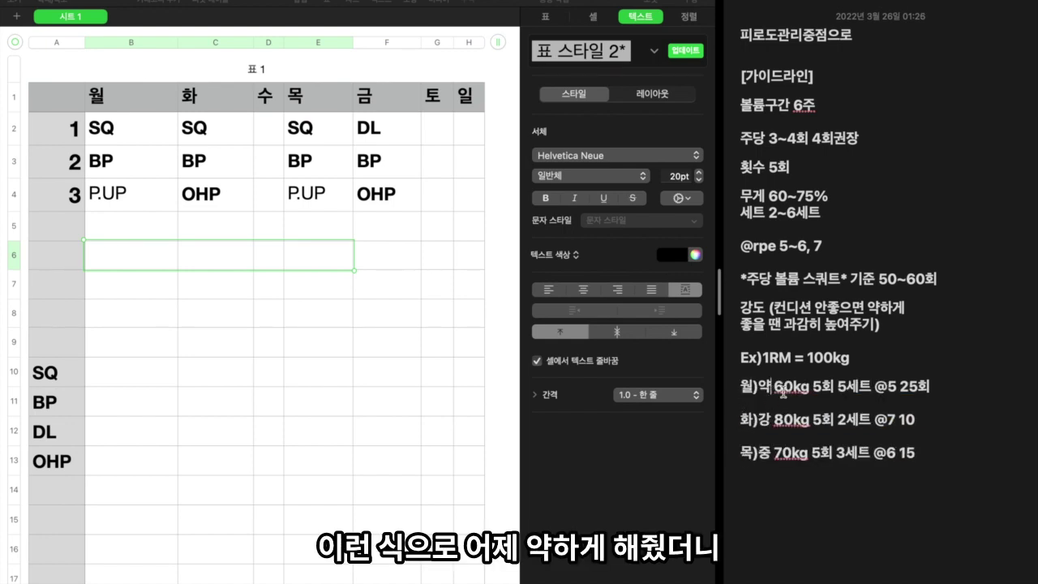
Compare the 월) and 화) example lines with the upper 무게 limit and the weekly volume guideline
click(777, 392)
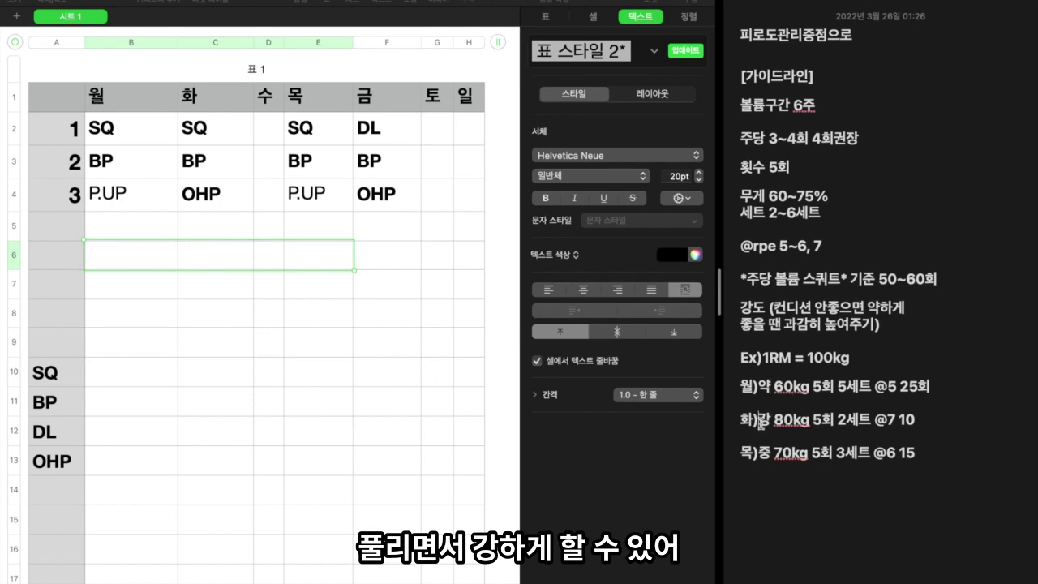
click(774, 420)
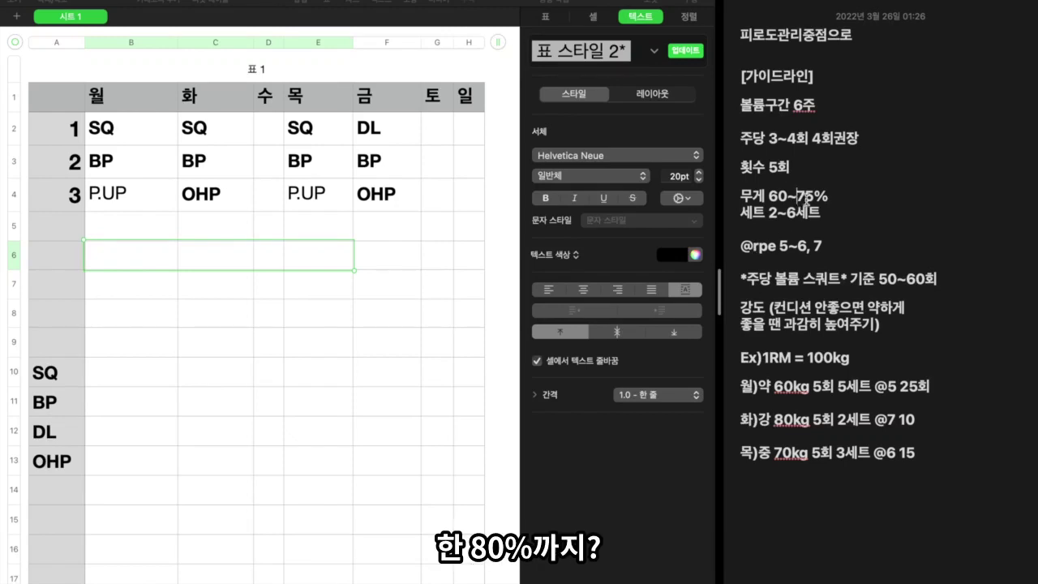
drag(813, 198, 797, 196)
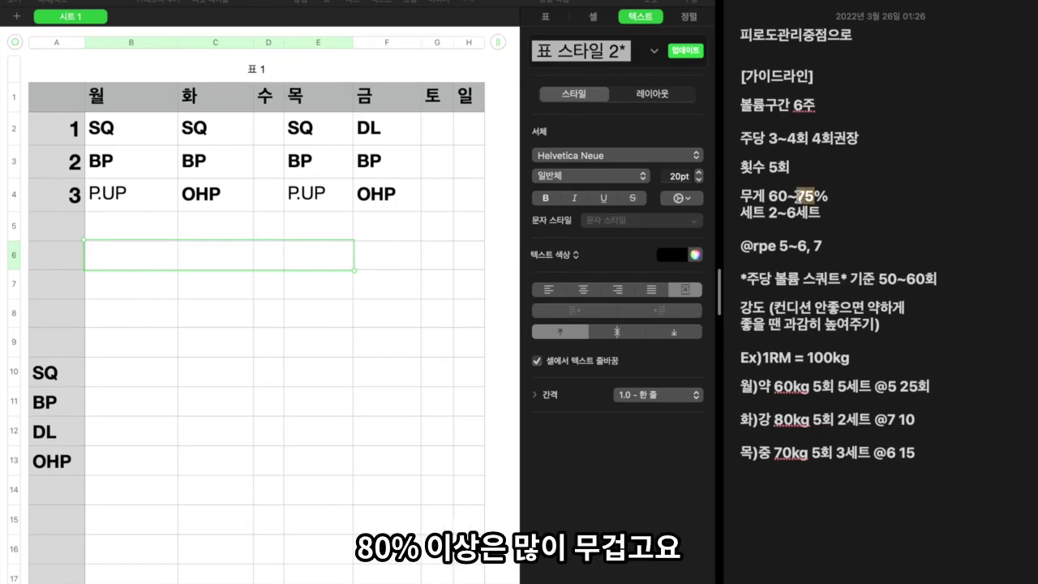
click(796, 197)
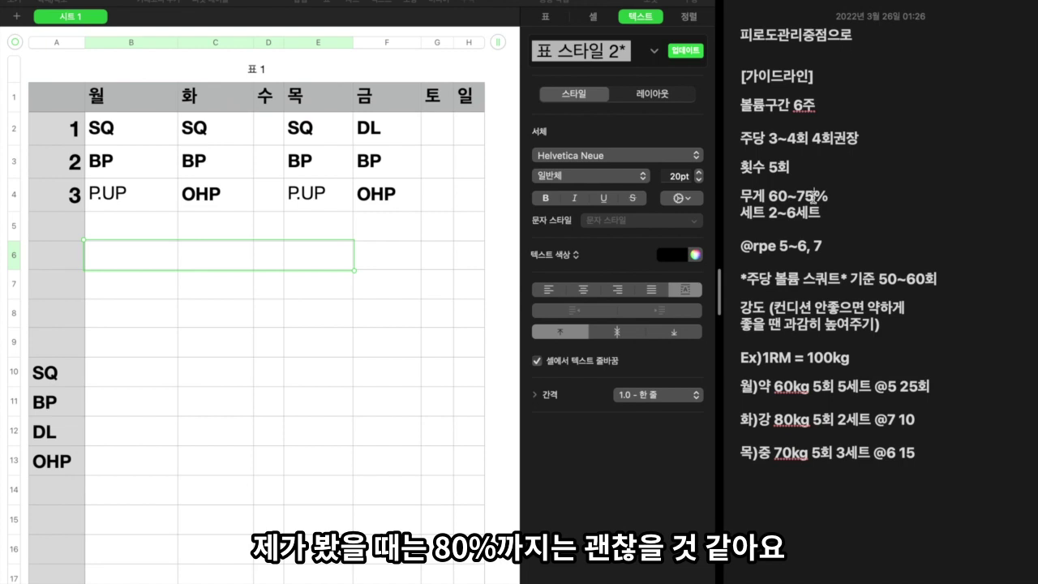
drag(814, 197, 791, 195)
click(849, 207)
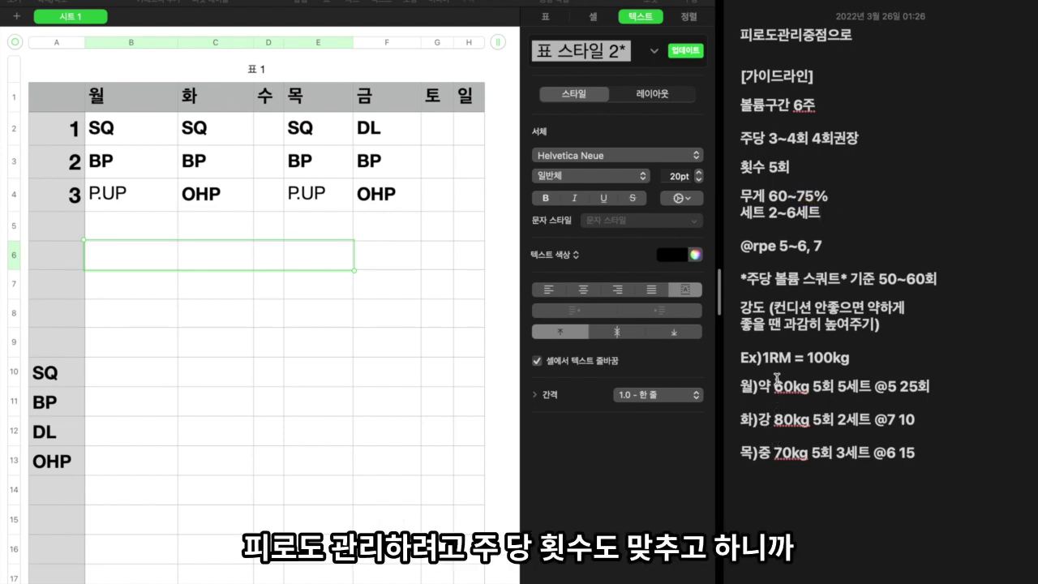
drag(875, 279, 915, 279)
click(799, 418)
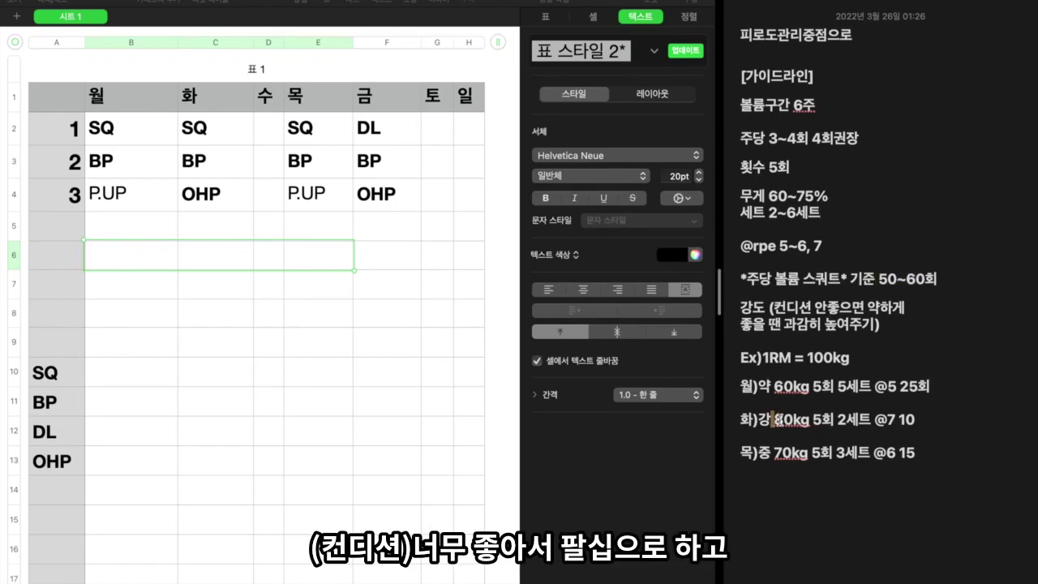
drag(773, 418, 849, 420)
click(821, 422)
click(891, 426)
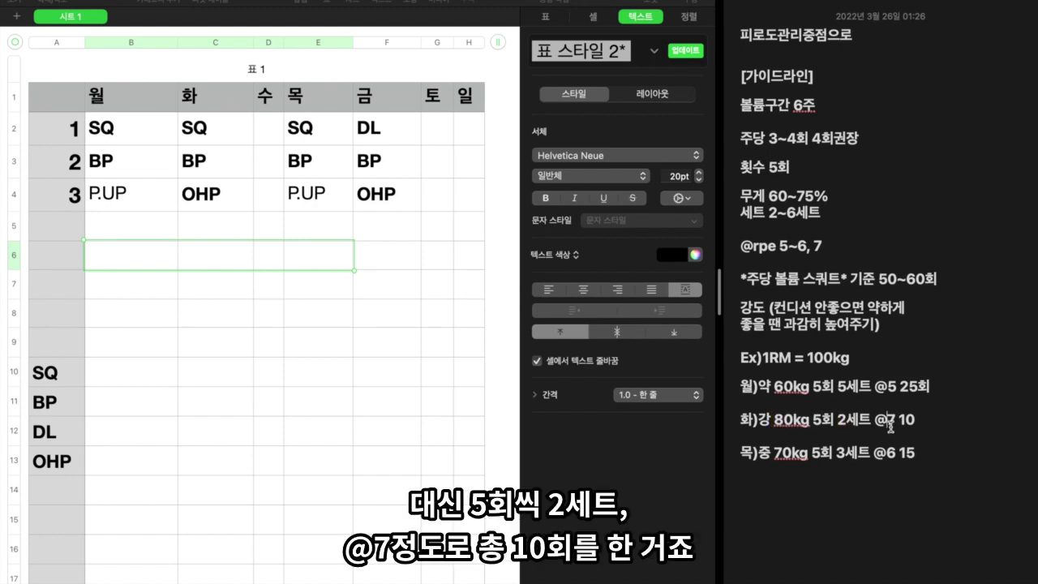
Append the unit 회 to the rep totals of the 화) and 목) lines, making them 10회 and 15회
click(930, 421)
text(회)
click(769, 453)
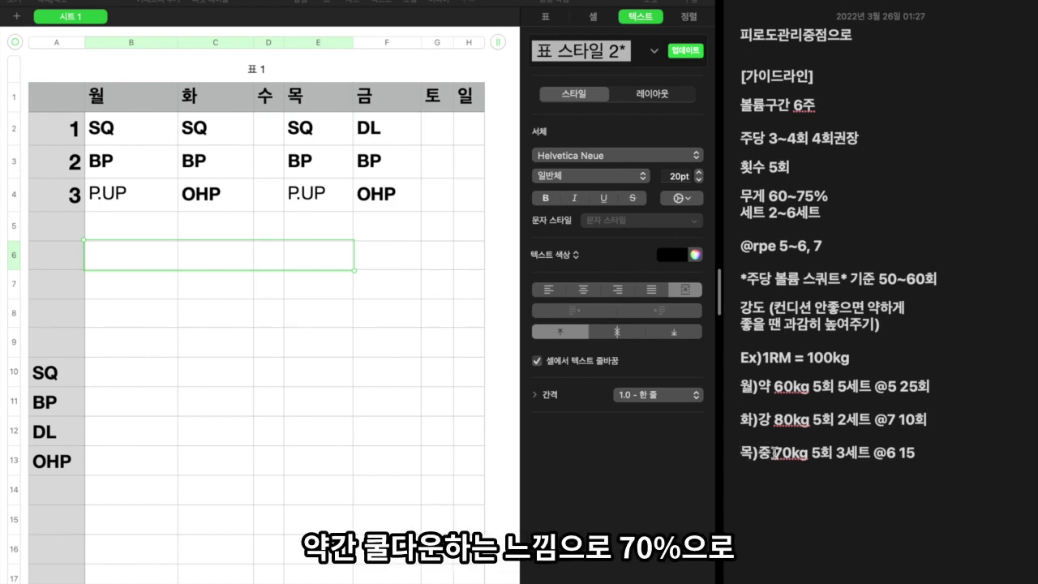
drag(775, 452, 915, 454)
click(813, 454)
click(916, 454)
text(회)
Add a Friday line below the 목) line reading "금)중 70kg 5회 3세트 @6 15회"
key(Return)
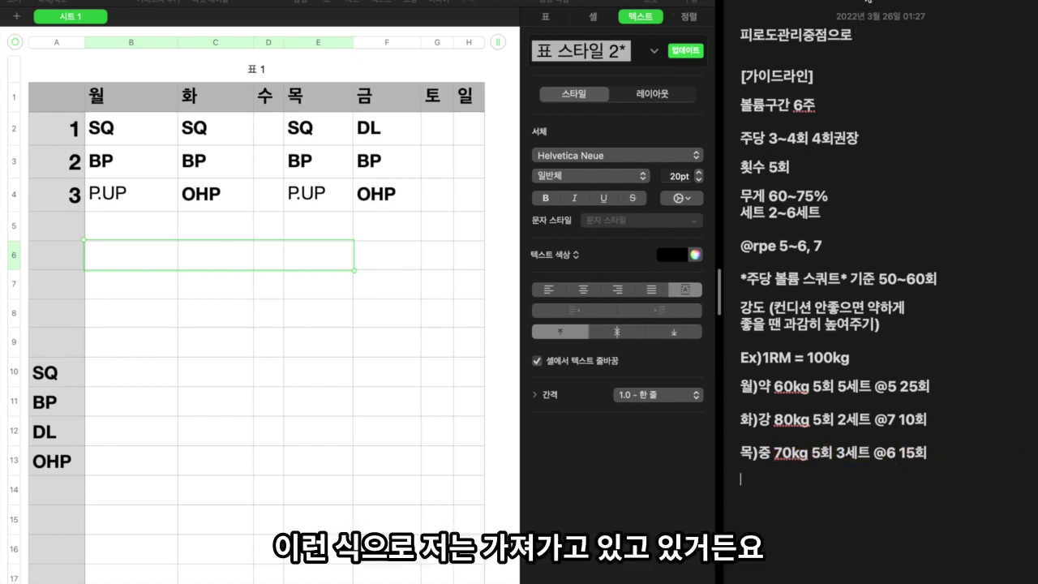
click(849, 3)
click(830, 64)
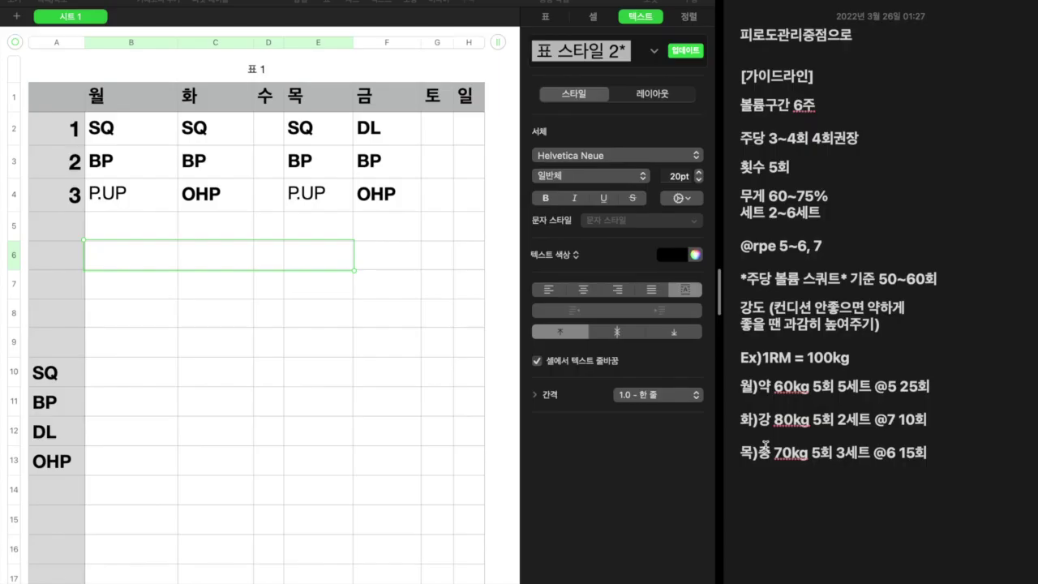
text(금))
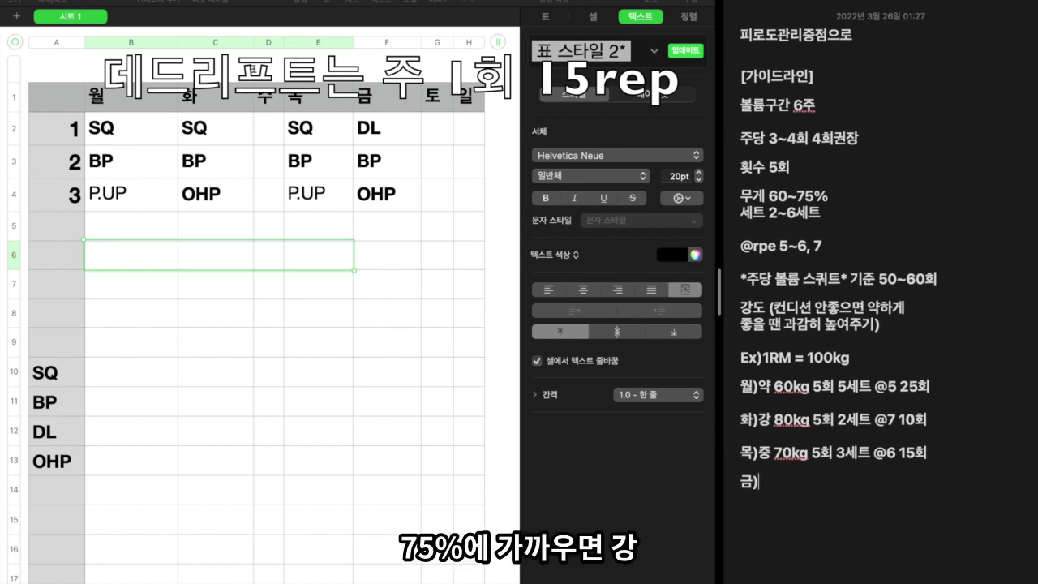
text(중 70kg 5히)
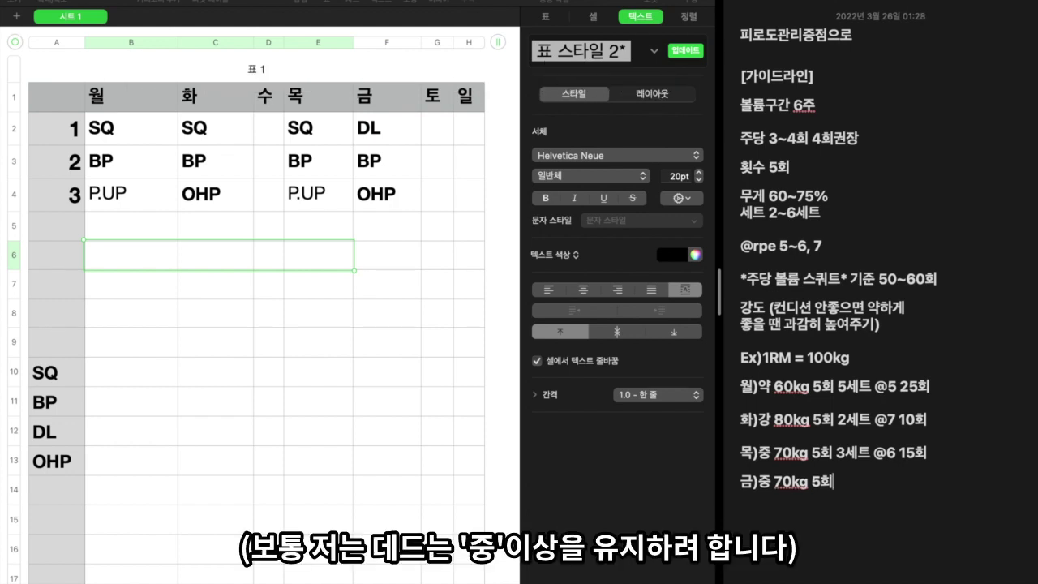
text( 3세트)
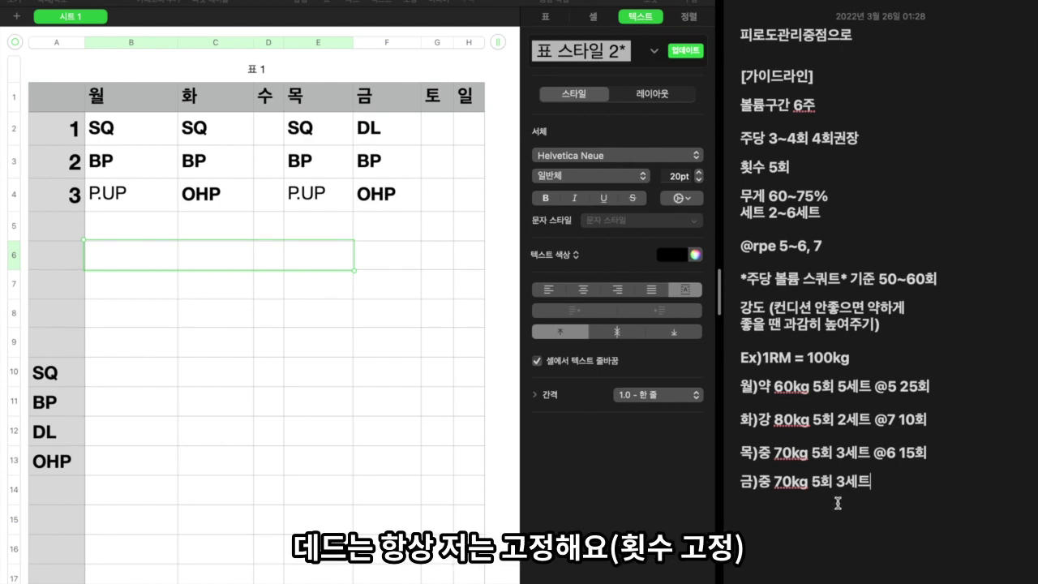
drag(876, 483, 754, 482)
click(908, 477)
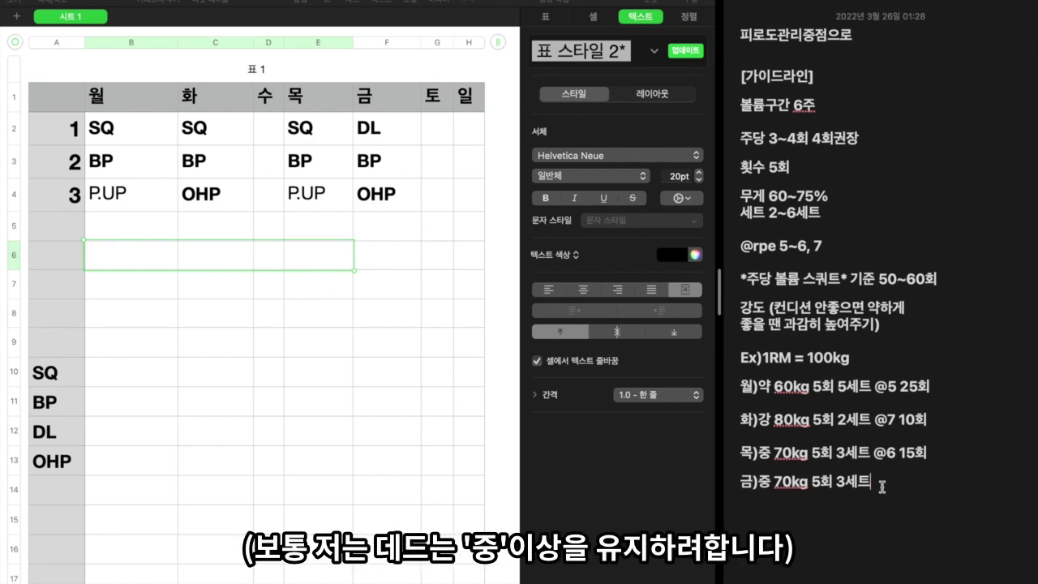
text(@6 15회)
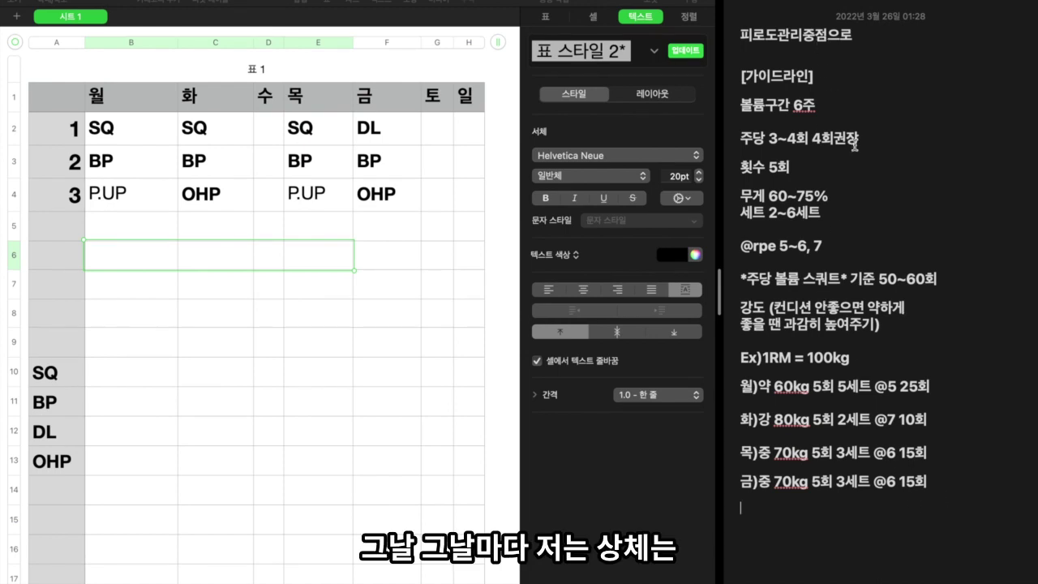
Add the upper-body rule "상체는 메인운동보다 +1세트" on the line below the 금) example
text(상체는 메인운동보다 +1)
text(세트)
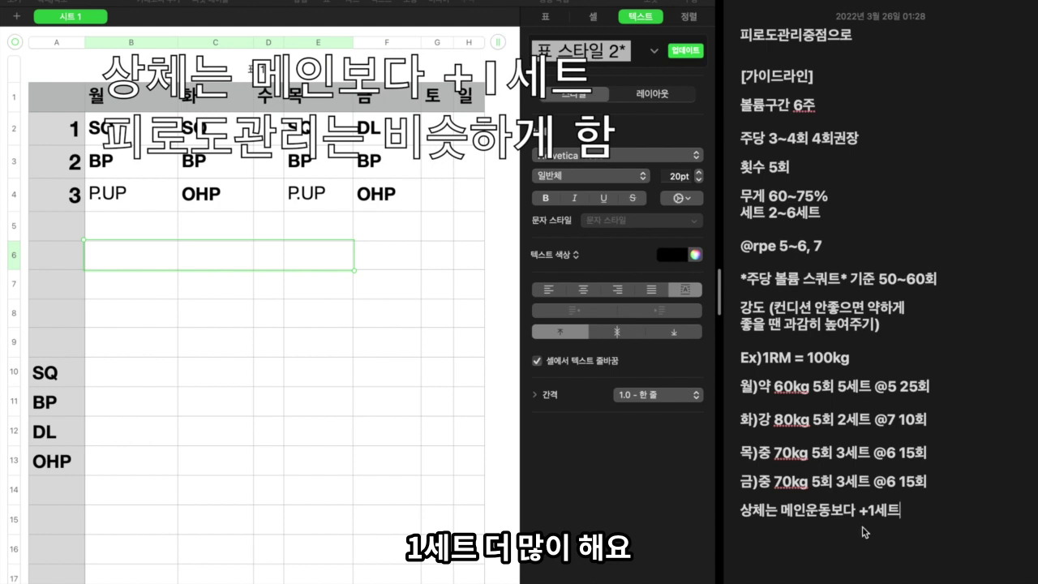
Review the upper-body extra-set rule at the end of the example lines
drag(904, 510, 739, 505)
click(743, 510)
click(902, 509)
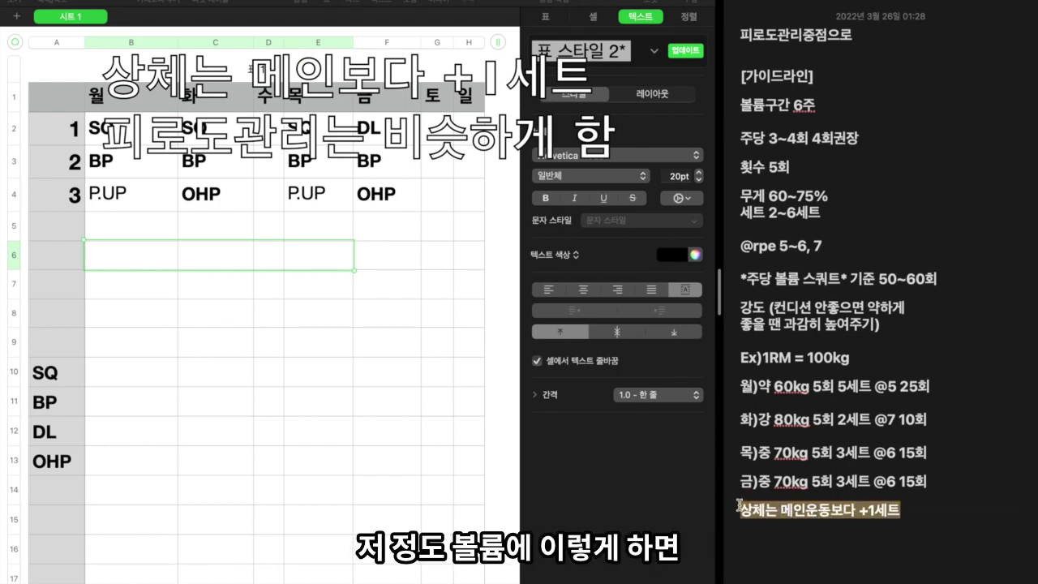
click(740, 504)
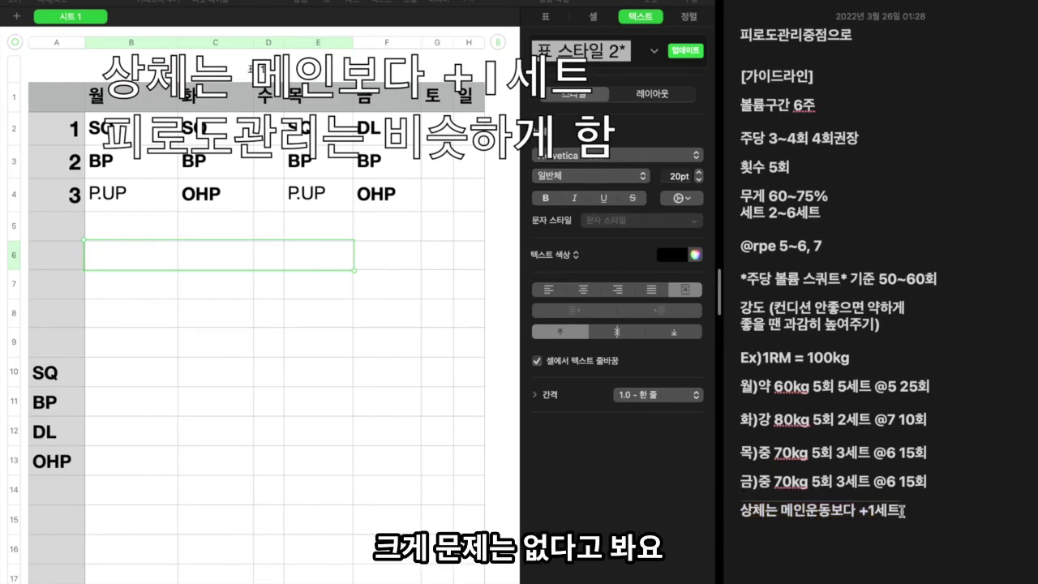
drag(904, 509, 743, 507)
click(739, 505)
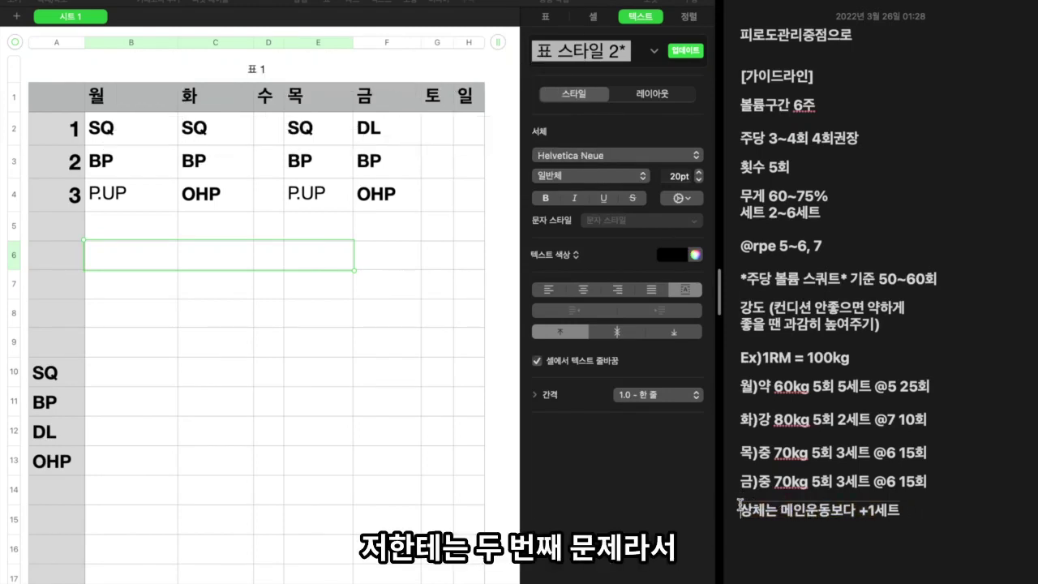
drag(907, 509, 742, 511)
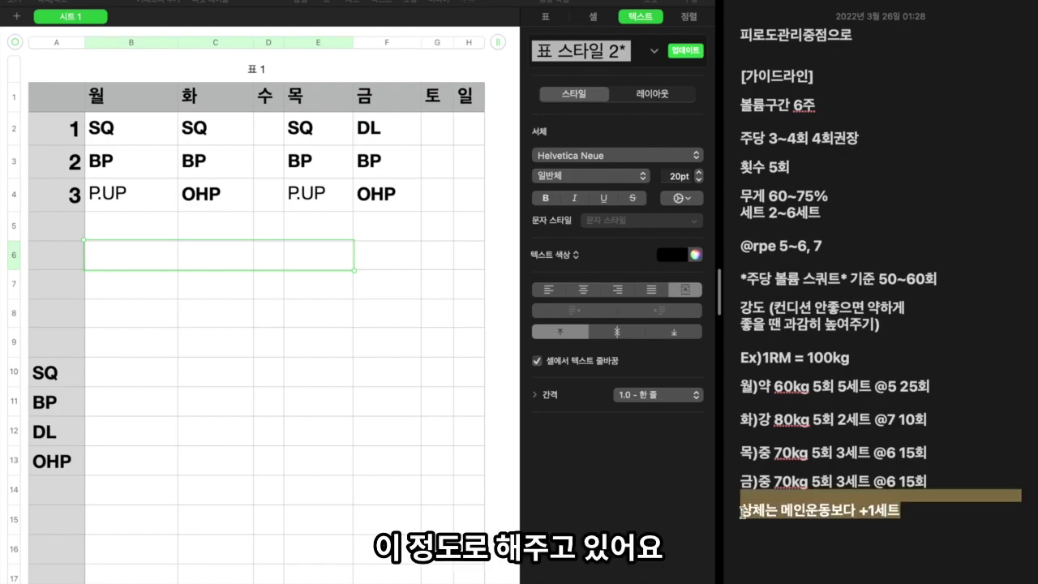
click(742, 511)
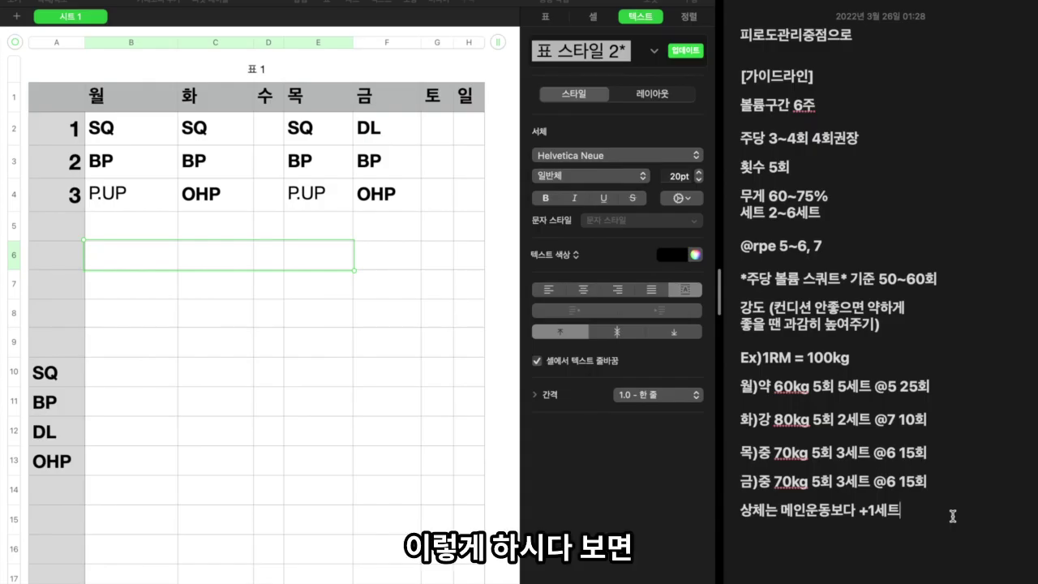
Leave a blank line below the upper-body rule and add "60약하게,,, 70" in the 제목 style
key(Return)
key(Return)
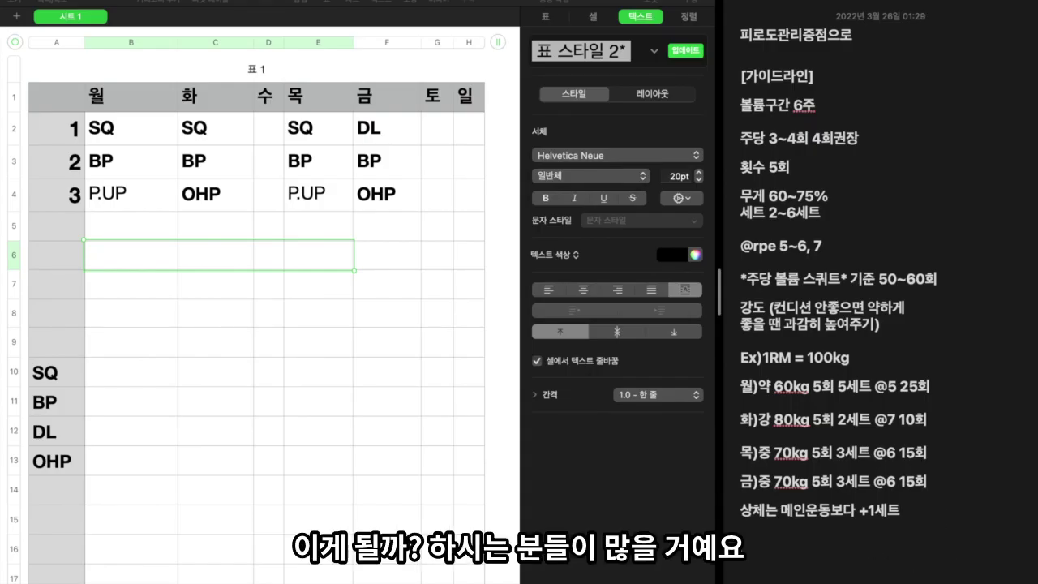
click(864, 7)
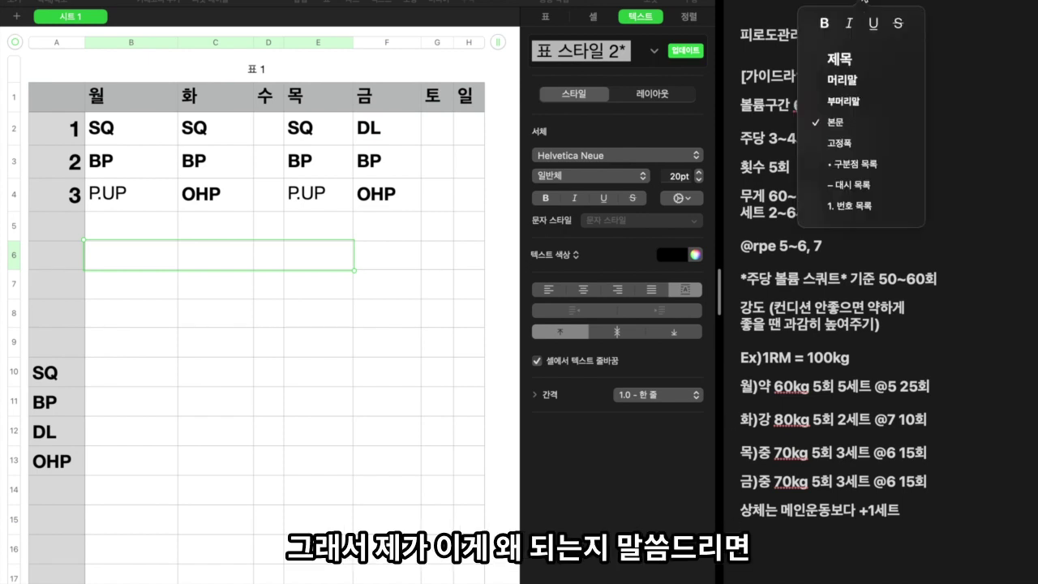
click(841, 57)
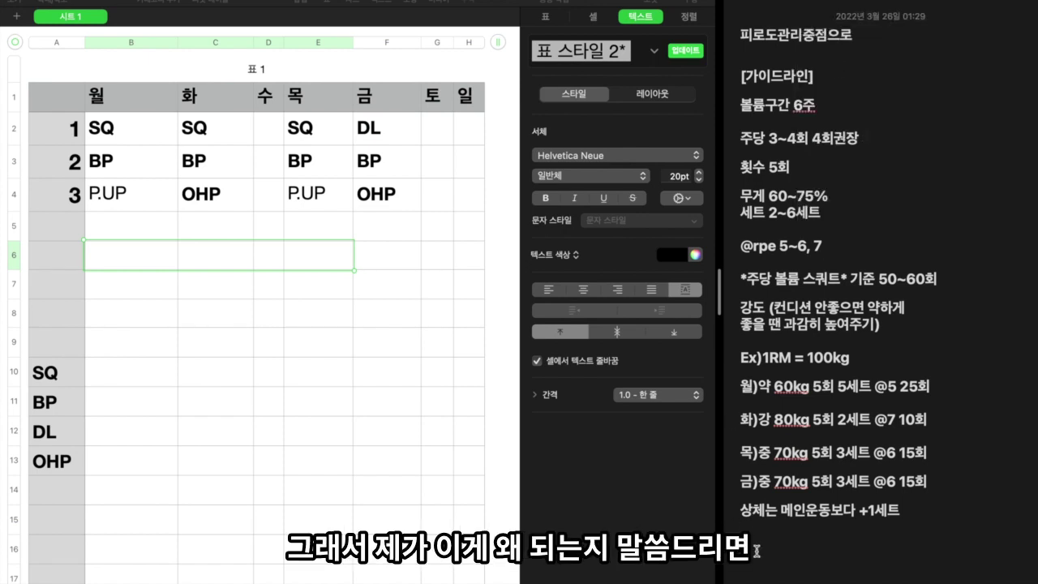
text(60)
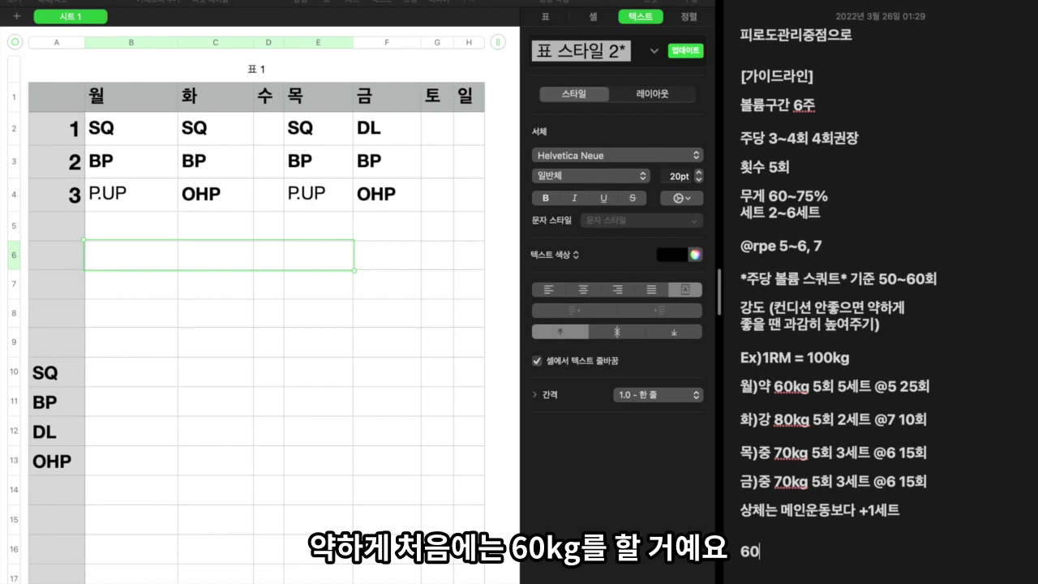
text(약하게,,, 70)
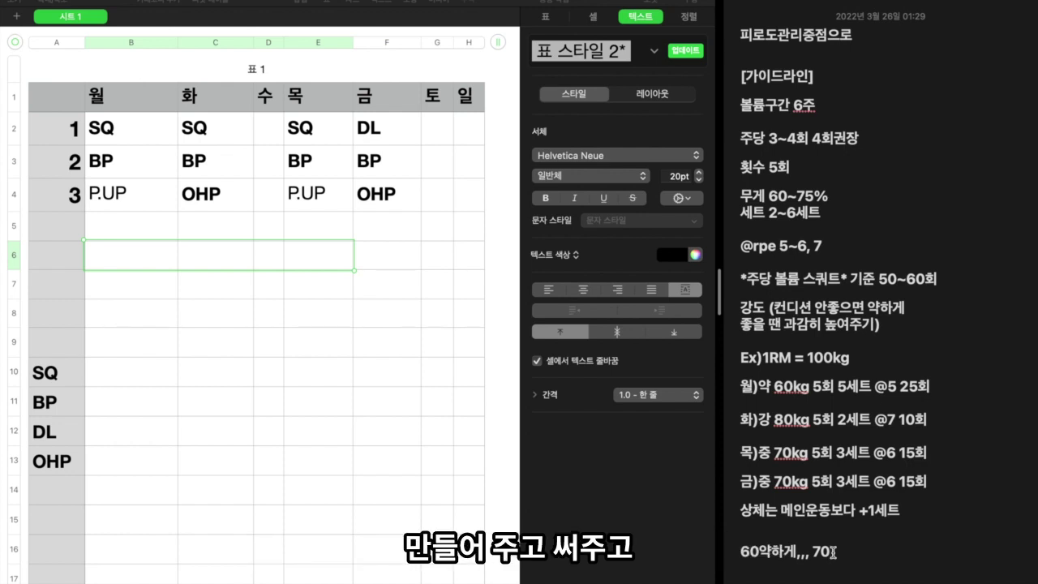
Extend the 무게 60~75% guideline with the progression "-> 65~80%"
drag(829, 196, 735, 196)
click(840, 191)
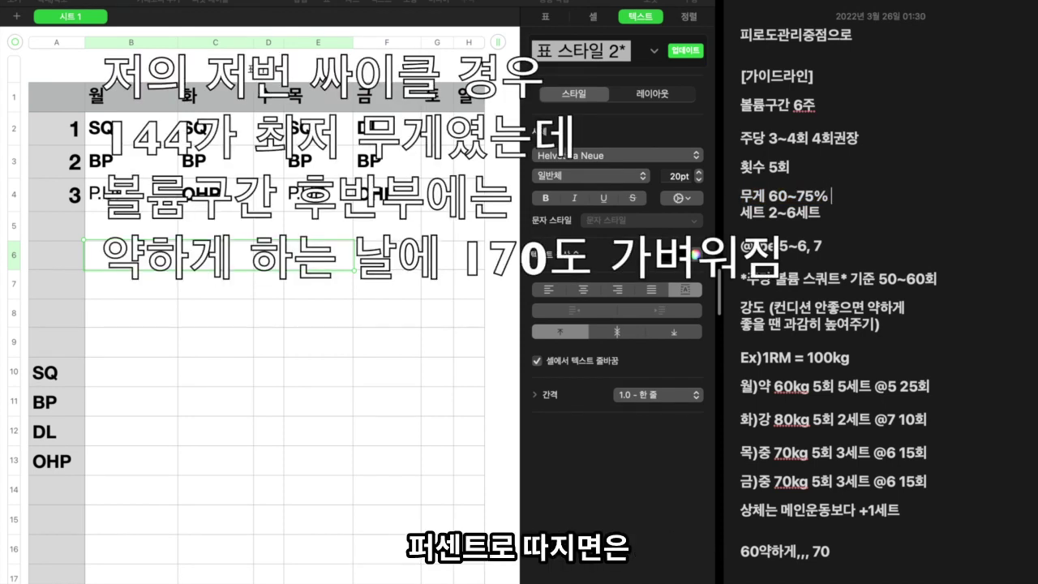
text(65)
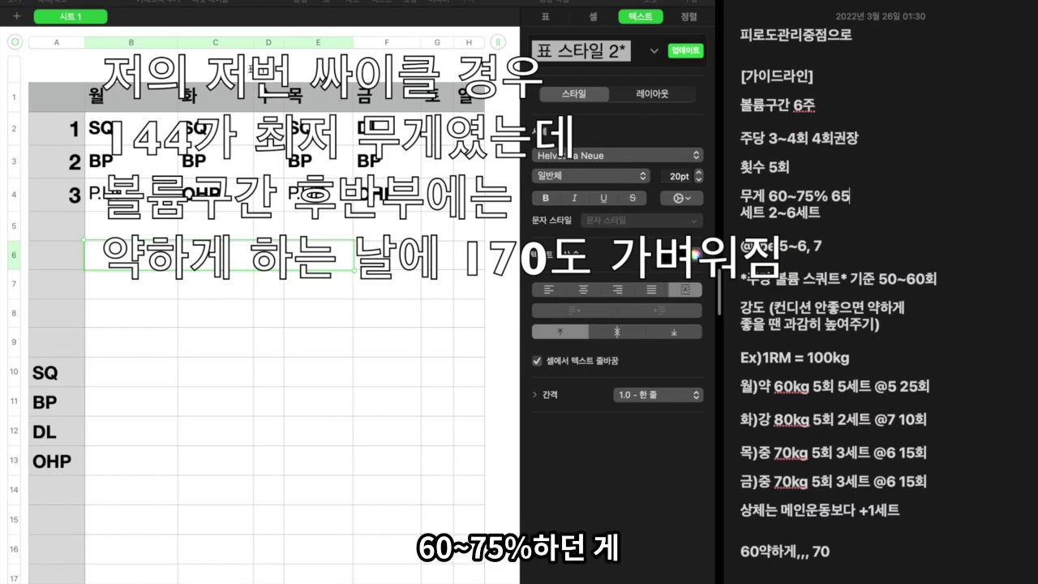
text(~)
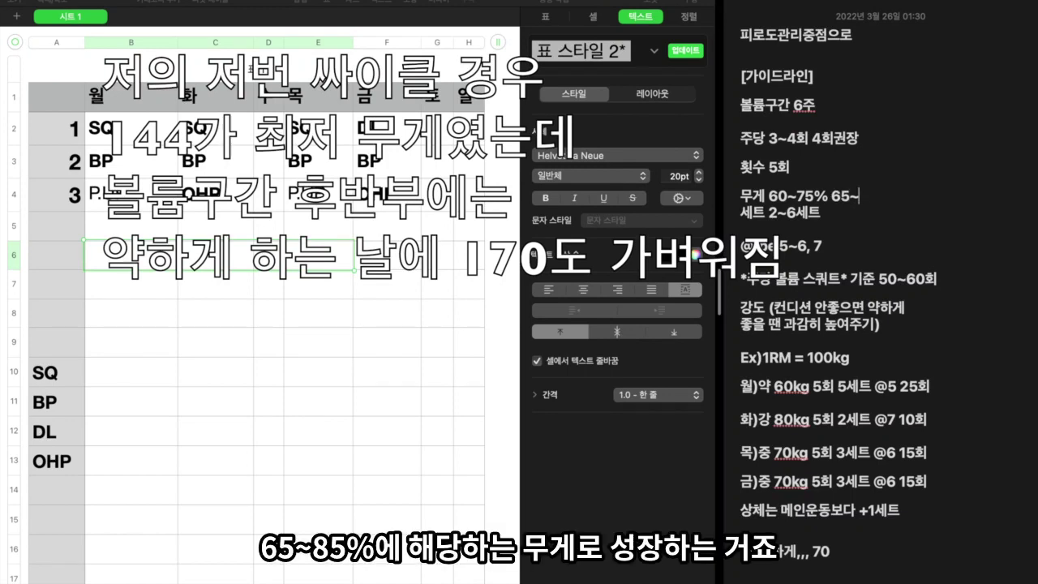
text(80%)
key(Left)
key(Left)
key(Left)
key(Left)
key(Left)
key(Left)
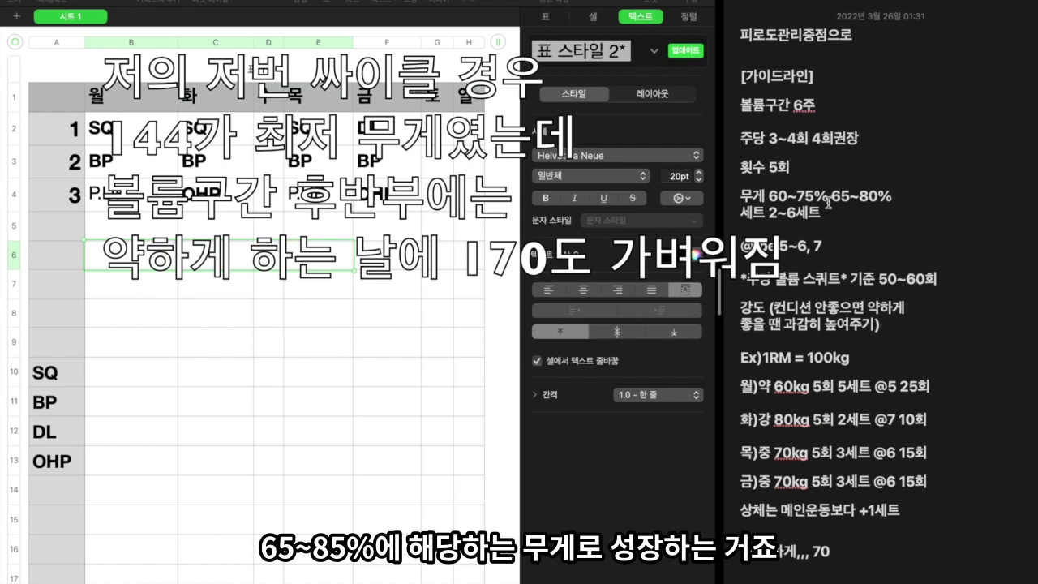
text(- >)
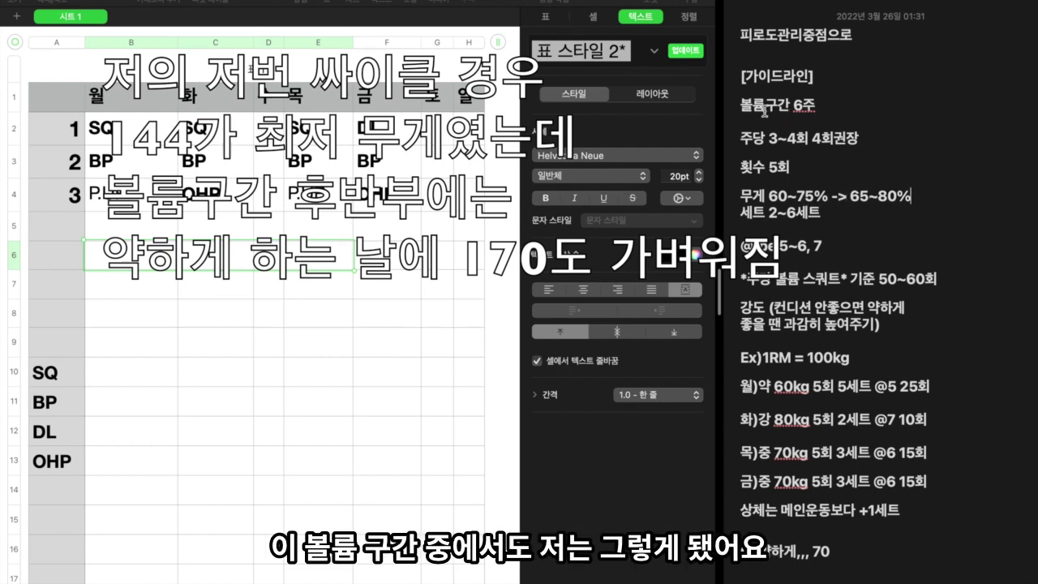
Compare the 볼륨구간 6주 line and the 무게 progression with the day-by-day example lines
drag(740, 105, 817, 106)
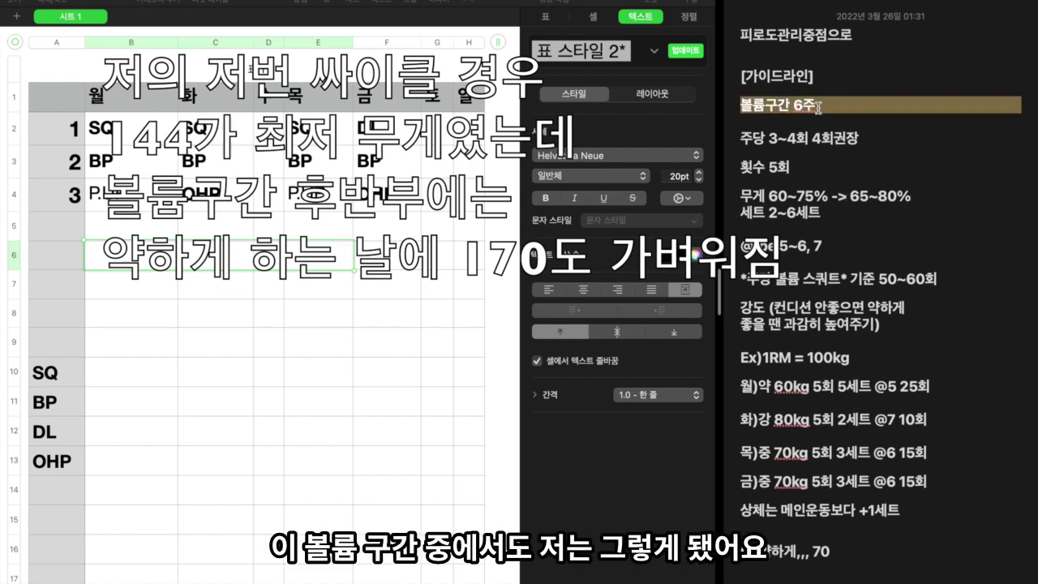
scroll(880, 292, down, 1)
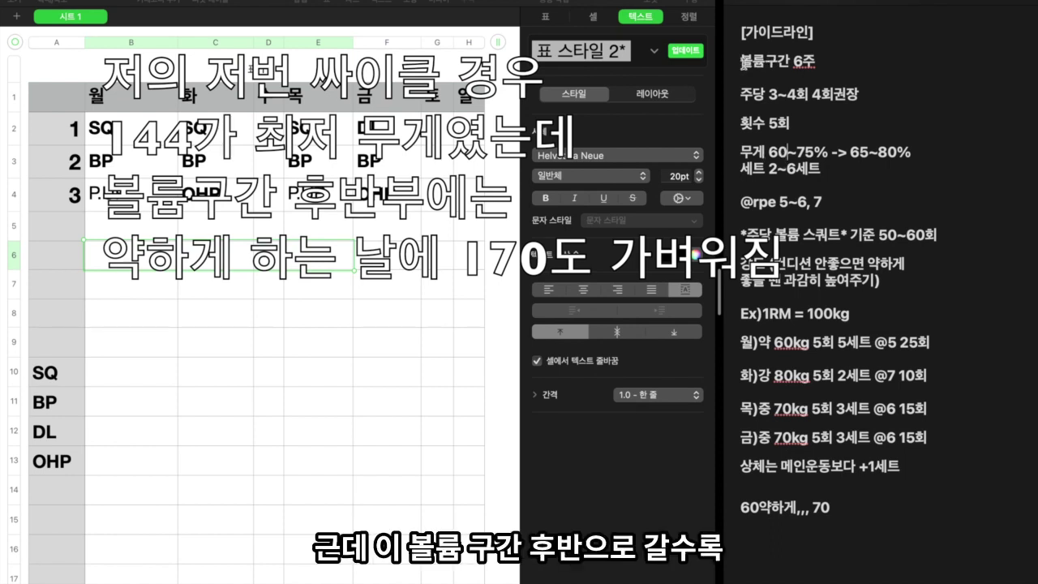
drag(740, 62, 769, 61)
click(777, 151)
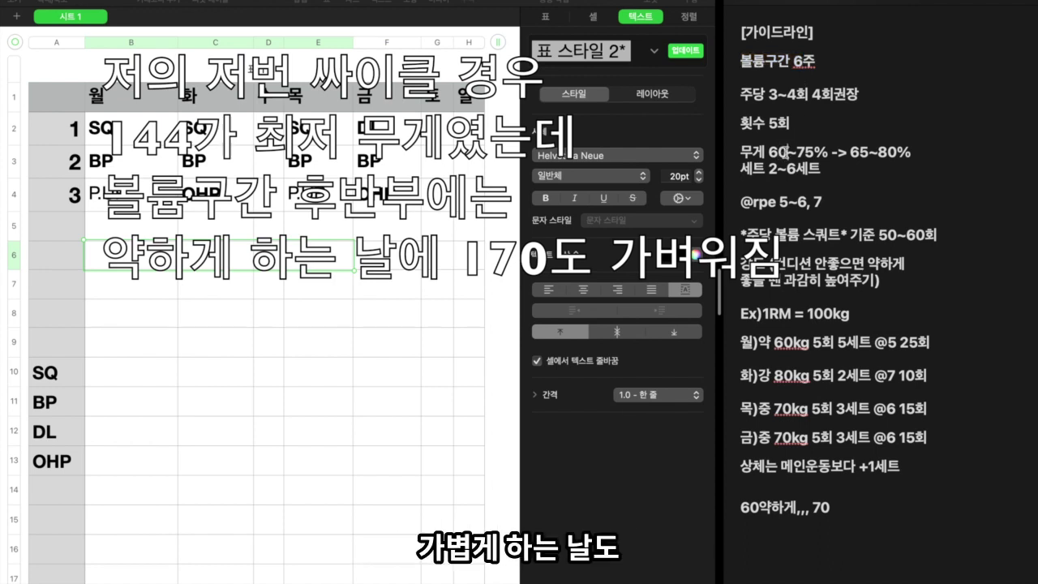
double_click(889, 151)
key(Left)
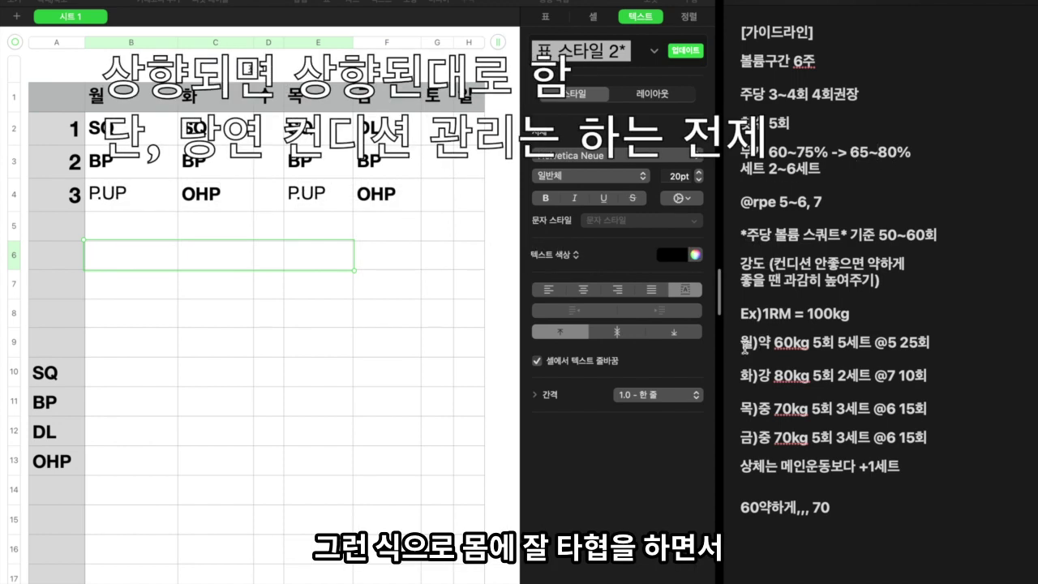
drag(740, 340, 780, 432)
click(744, 408)
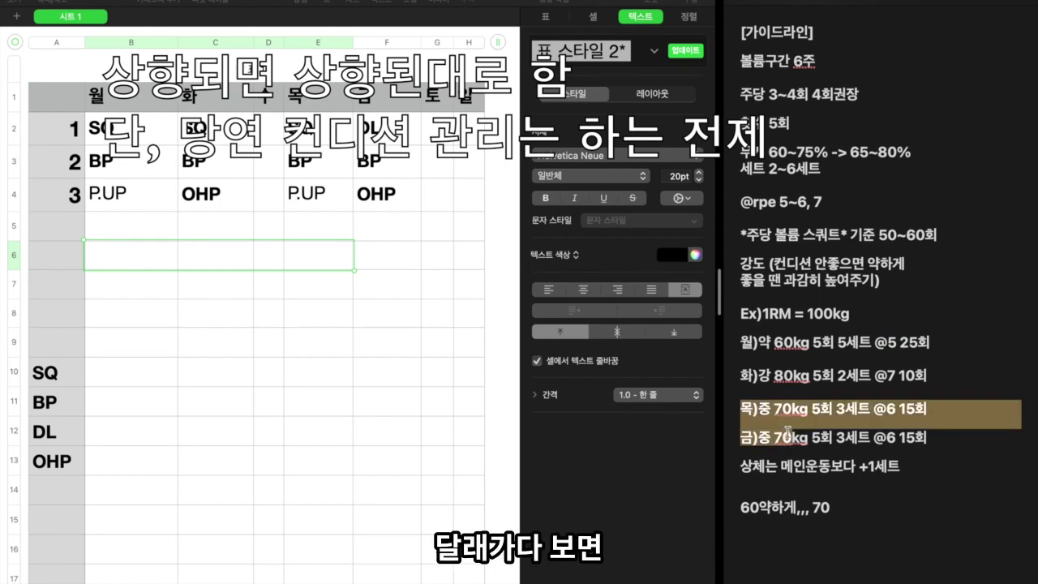
drag(759, 153, 909, 154)
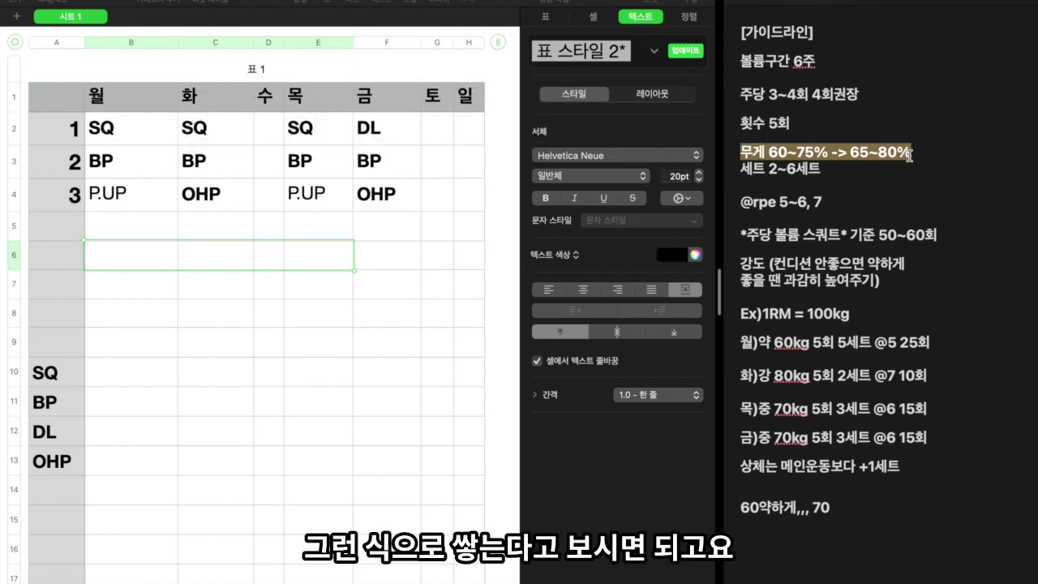
click(893, 173)
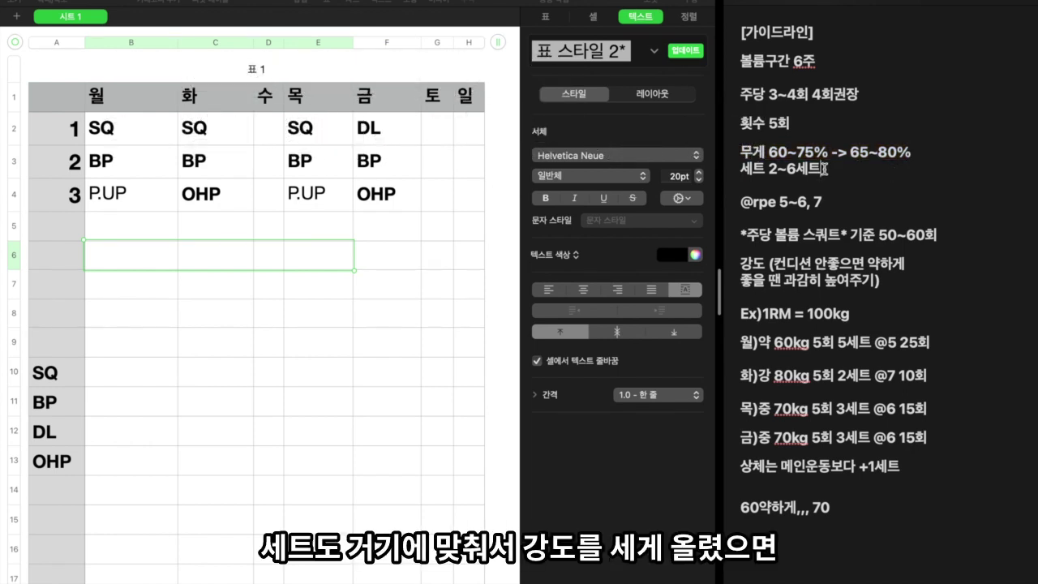
drag(822, 169, 736, 158)
click(739, 169)
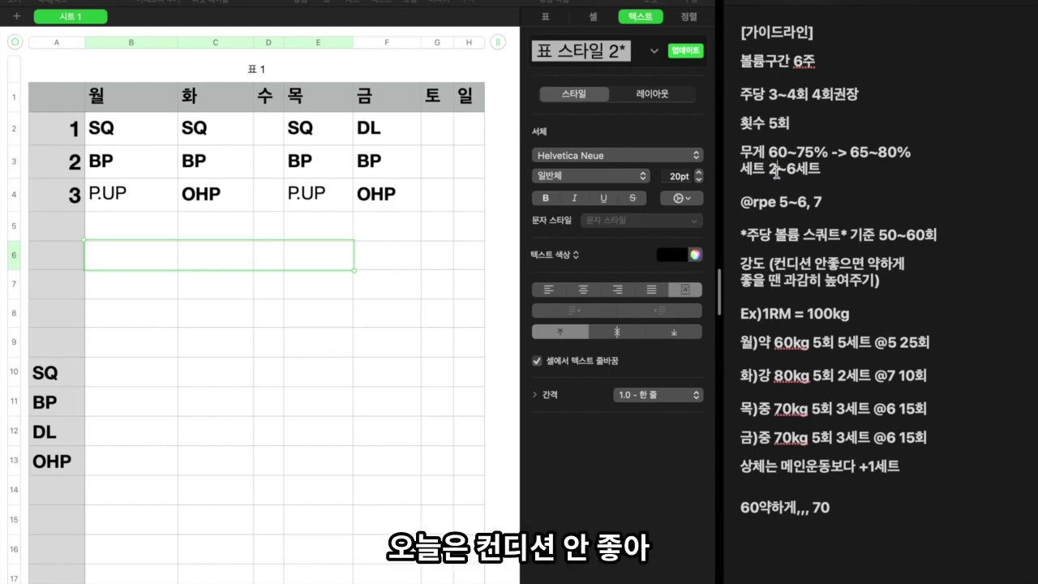
drag(778, 172, 798, 172)
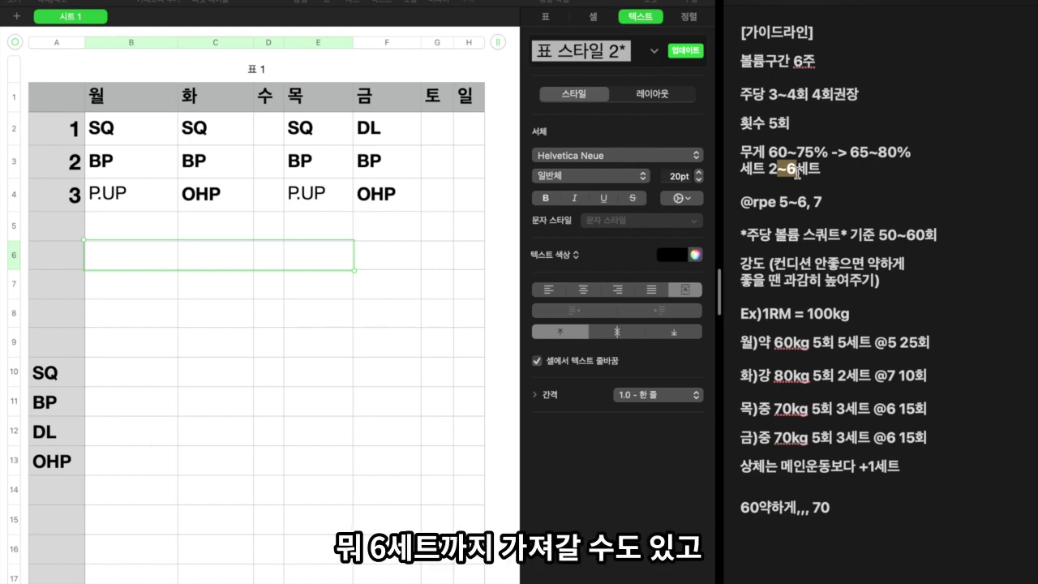
click(798, 172)
click(868, 199)
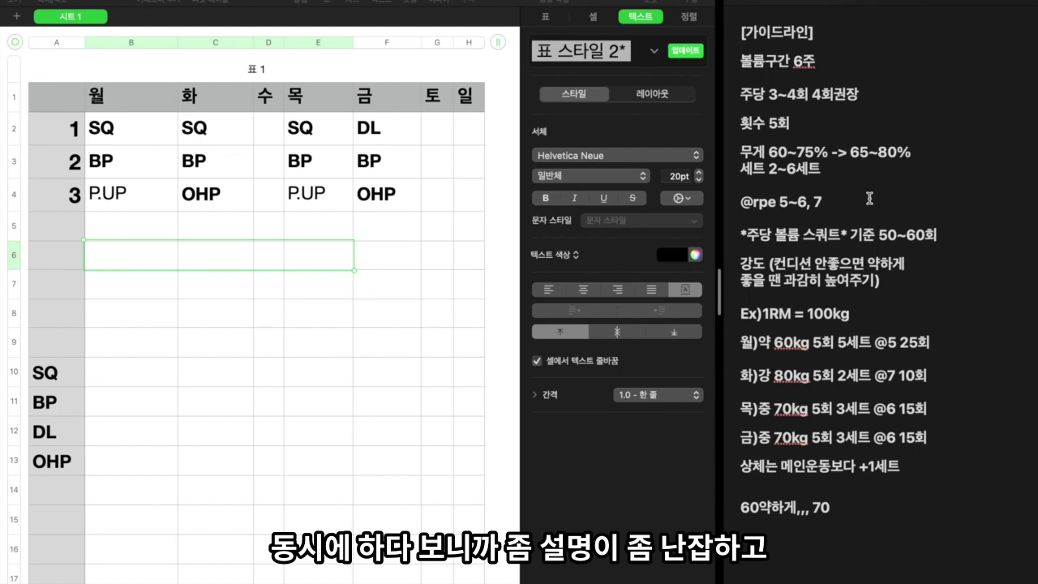
scroll(868, 198, up, 2)
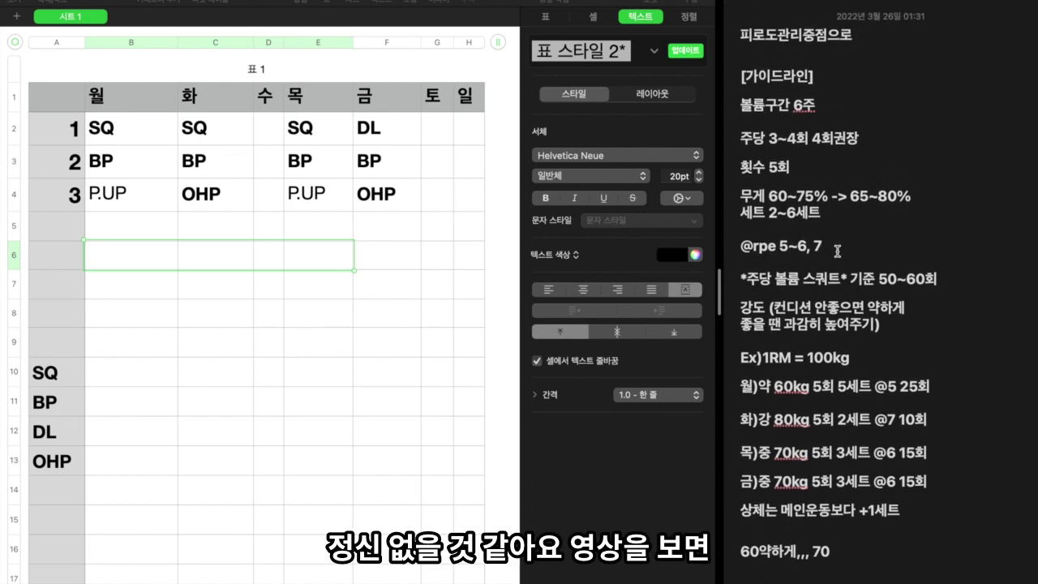
drag(833, 245, 927, 245)
click(906, 246)
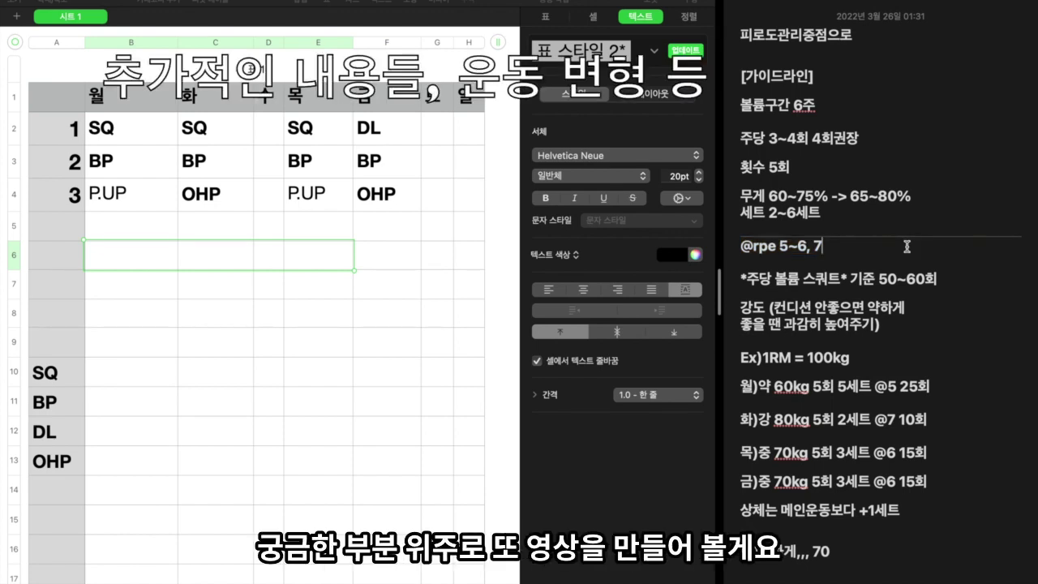
scroll(815, 448, down, 5)
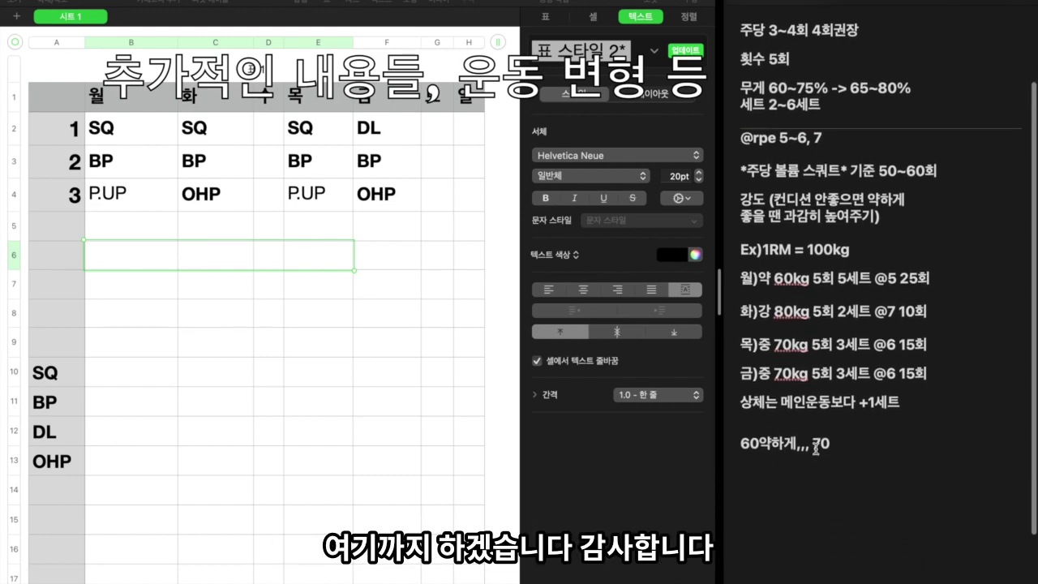